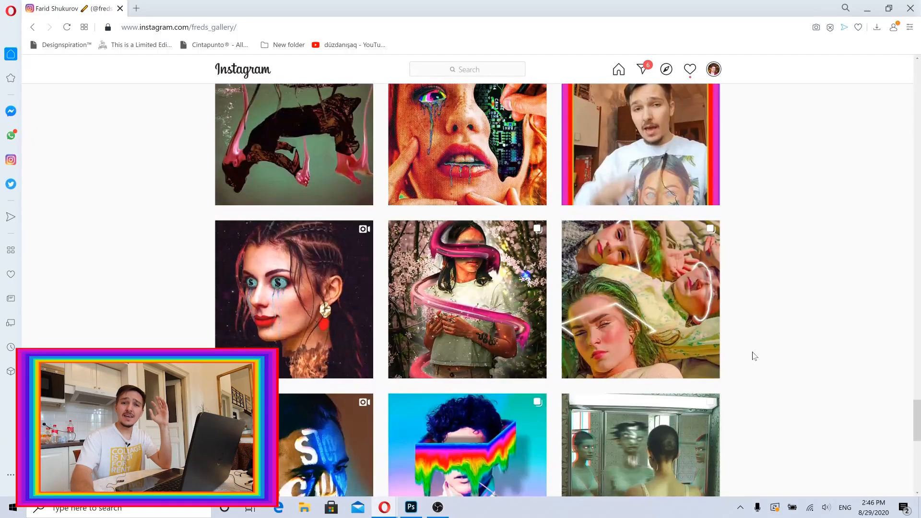
# Scroll through the Instagram artwork gallery and open the learnfromfred.com site.
pyautogui.scroll(-5, 755, 356)
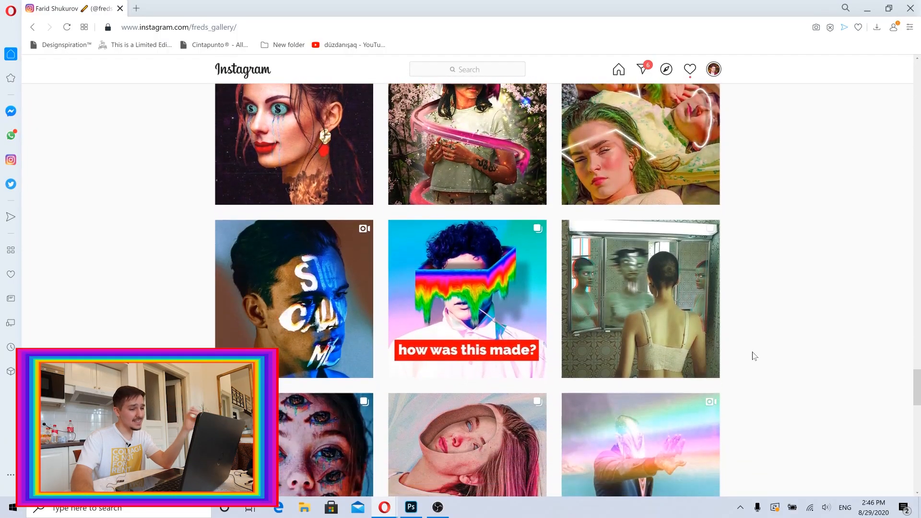
pyautogui.scroll(-5, 755, 356)
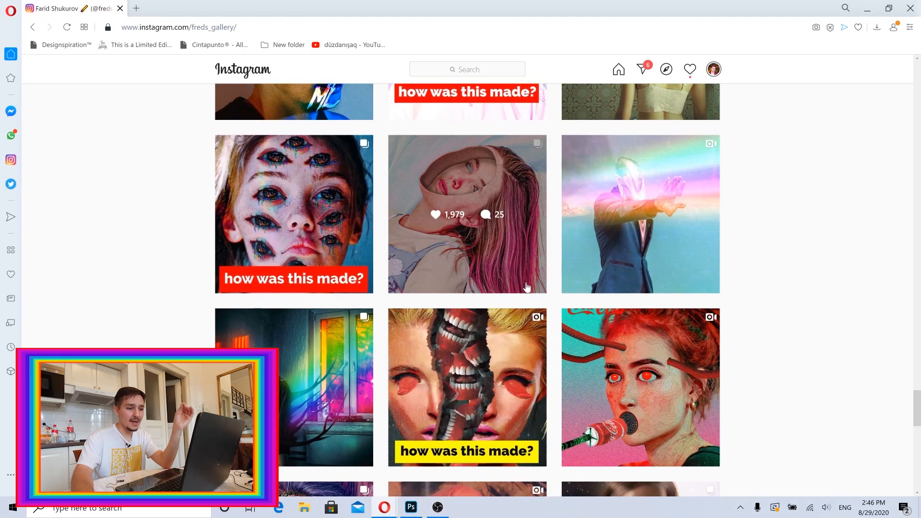
pyautogui.click(507, 272)
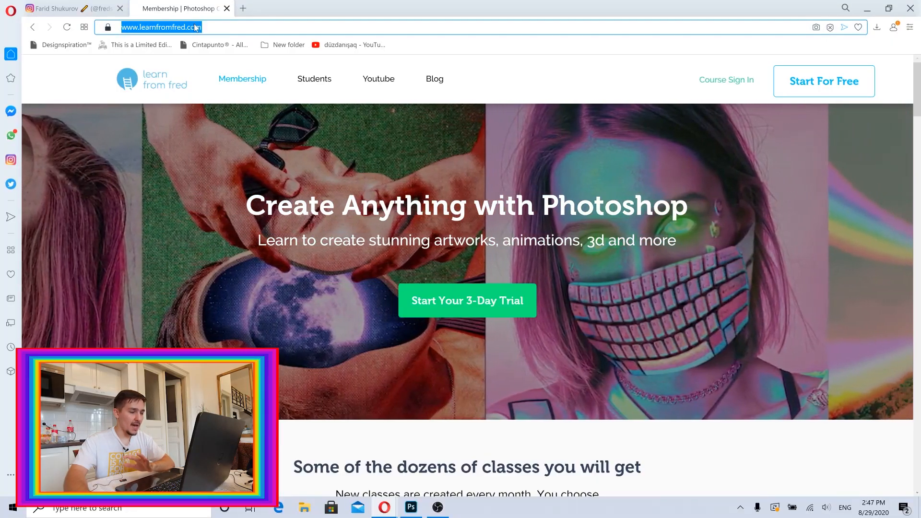
# Browse the class listings on the learnfromfred.com membership page and open the 3D category.
pyautogui.click(201, 27)
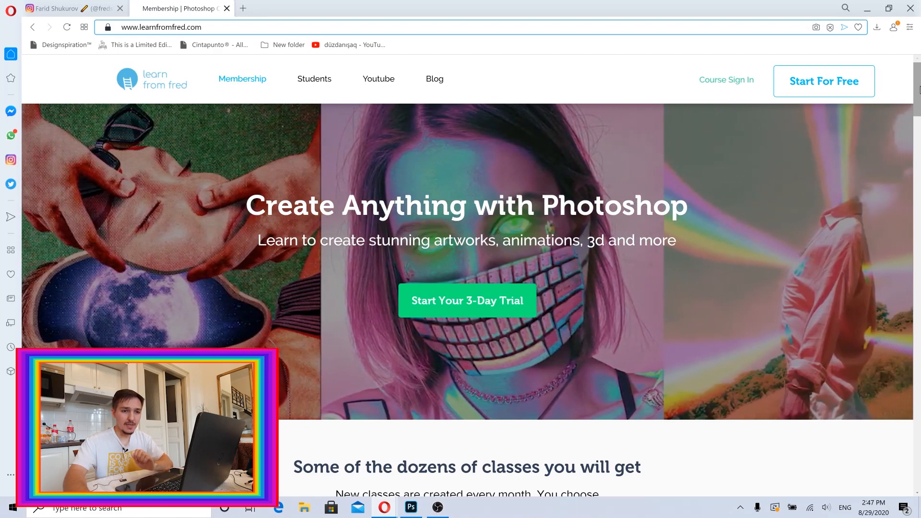
pyautogui.scroll(-8, 920, 142)
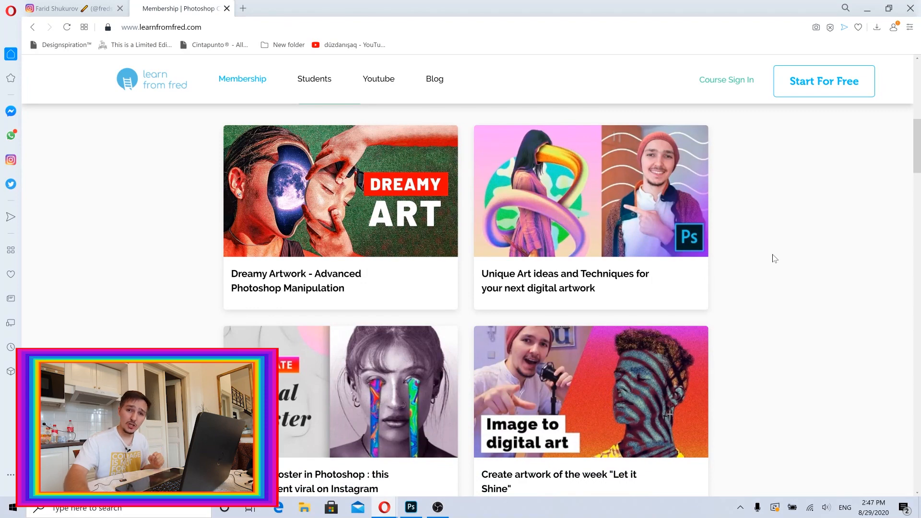
pyautogui.scroll(8, 919, 101)
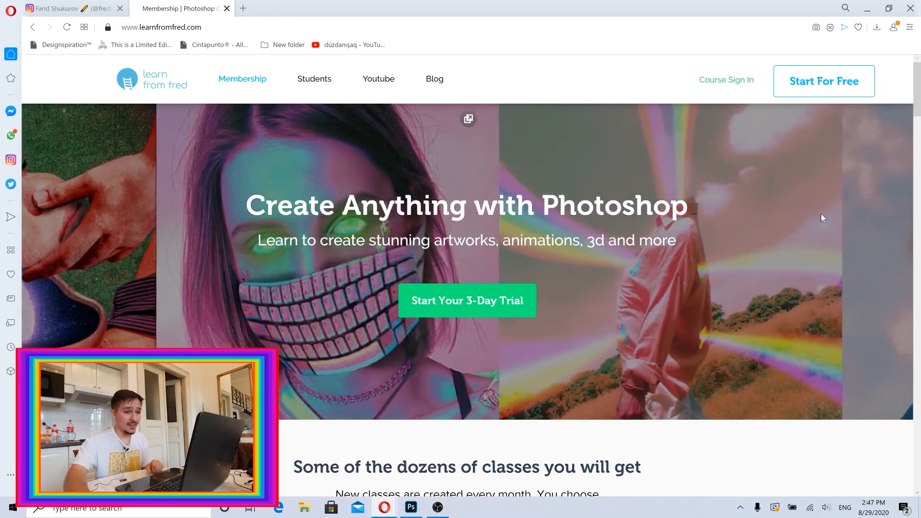
pyautogui.scroll(-10, 789, 247)
pyautogui.scroll(2, 788, 249)
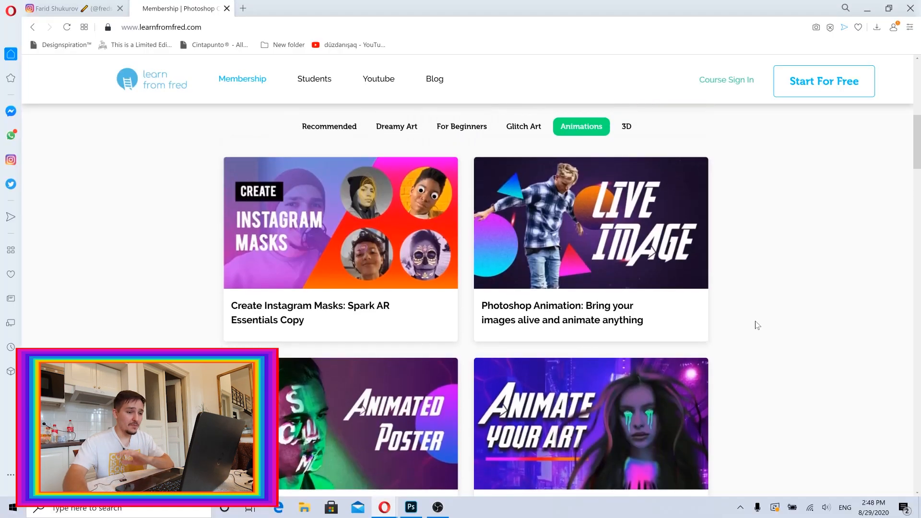
pyautogui.scroll(-1, 407, 386)
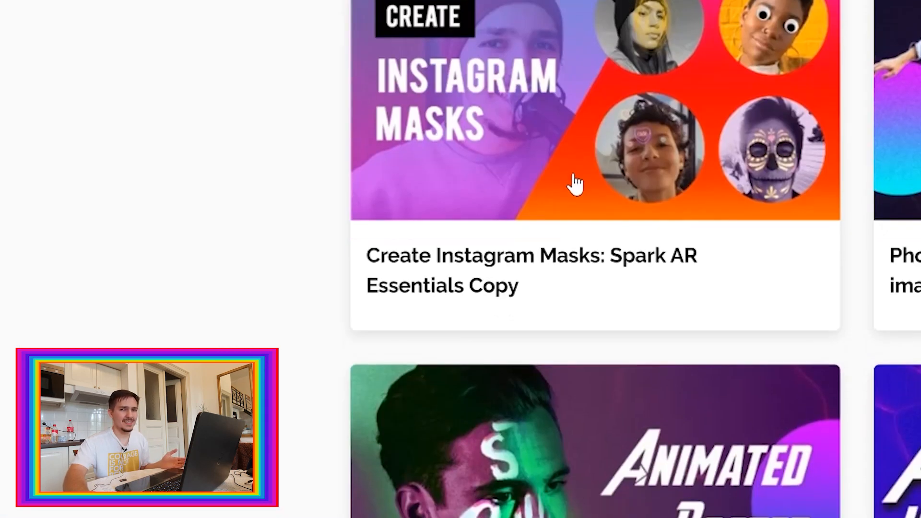
pyautogui.scroll(2, 331, 219)
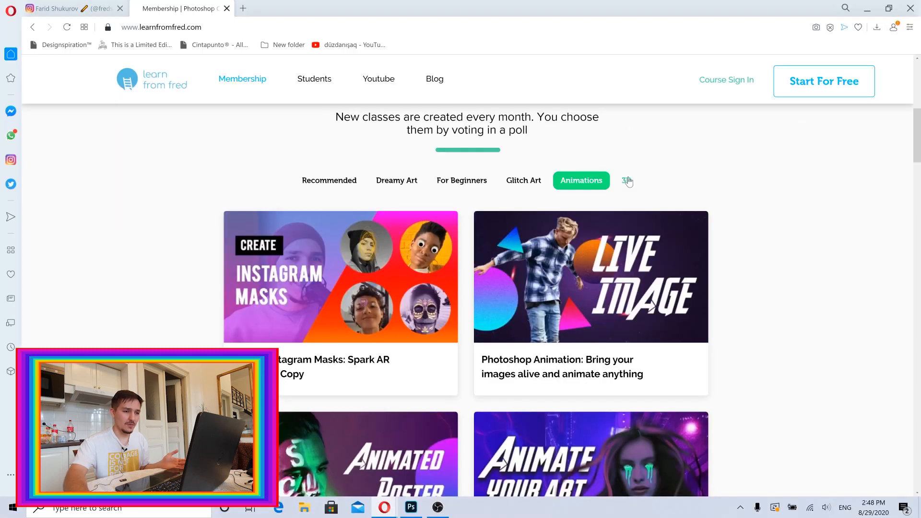
pyautogui.click(627, 181)
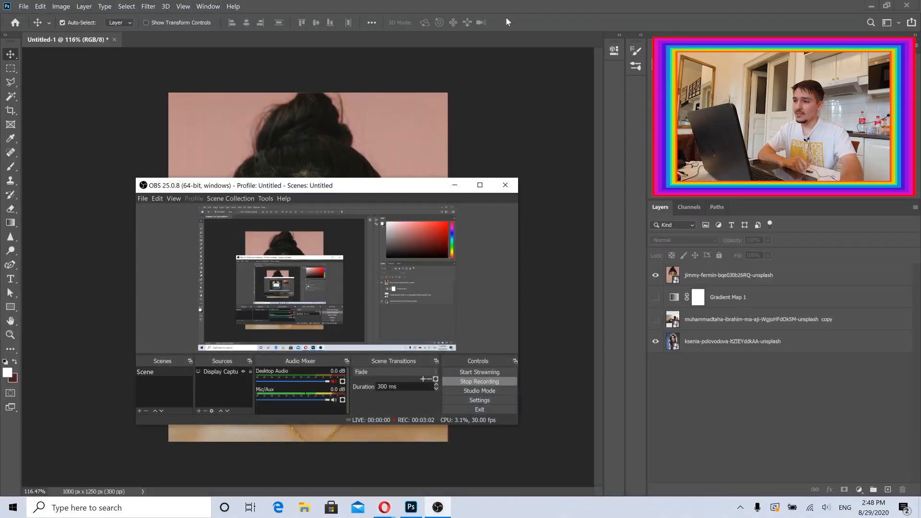
# In Photoshop, select the top portrait layer and open the Camera Raw Filter.
pyautogui.click(504, 4)
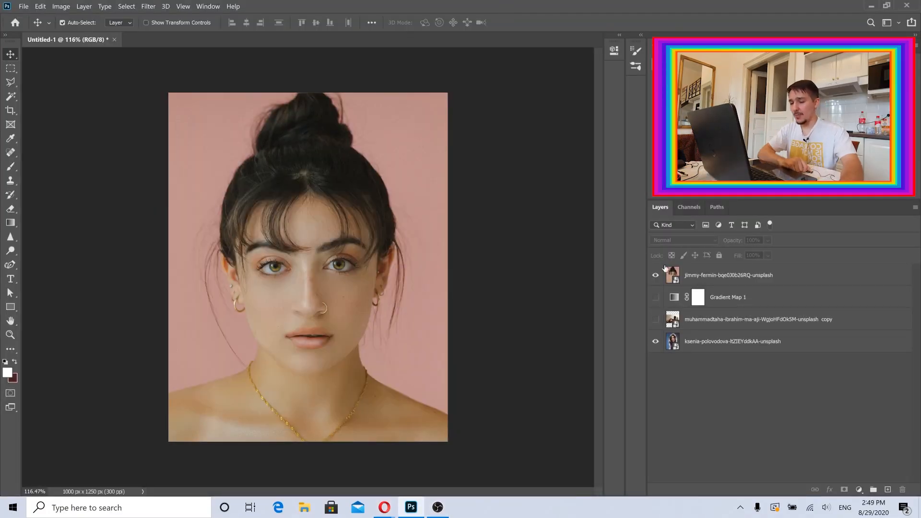
pyautogui.click(709, 281)
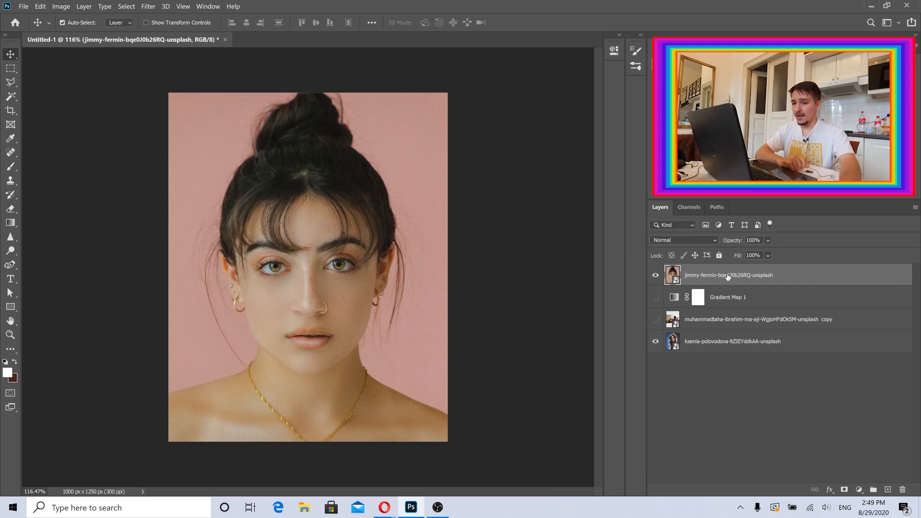
pyautogui.click(148, 7)
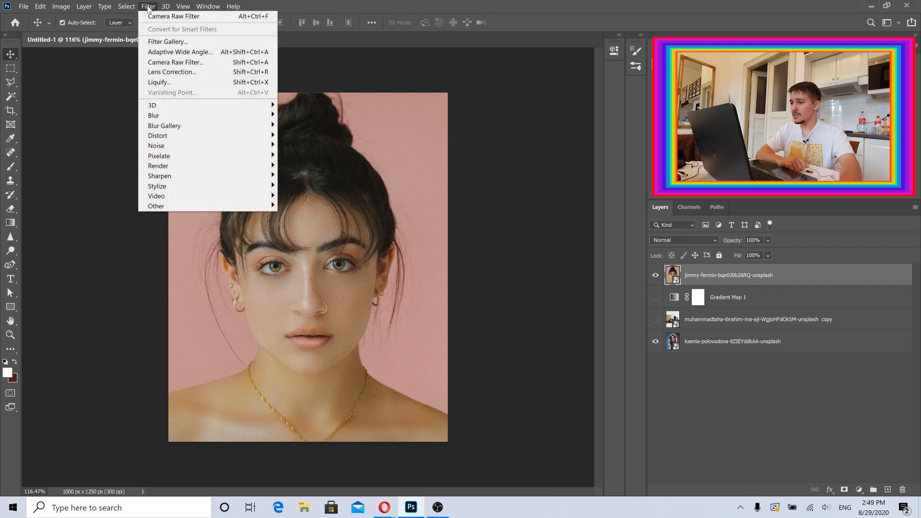
pyautogui.click(165, 63)
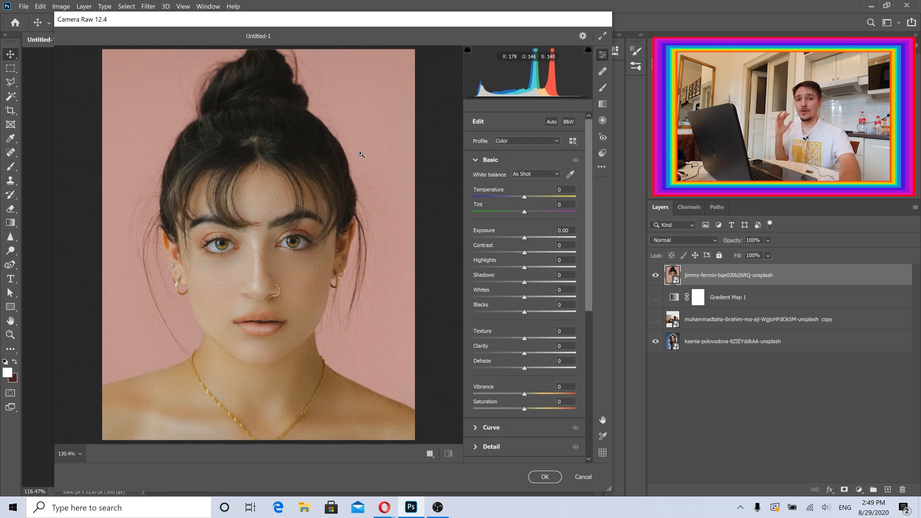
# Try a Temperature of -45 and a Tint of +31, resetting each back to 0.
pyautogui.moveTo(374, 27); pyautogui.dragTo(415, 28)
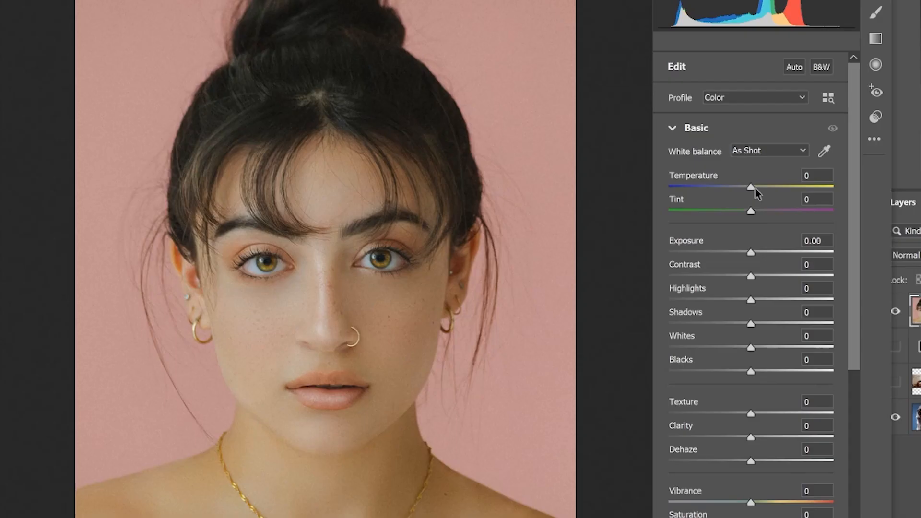
pyautogui.moveTo(751, 188); pyautogui.dragTo(713, 186)
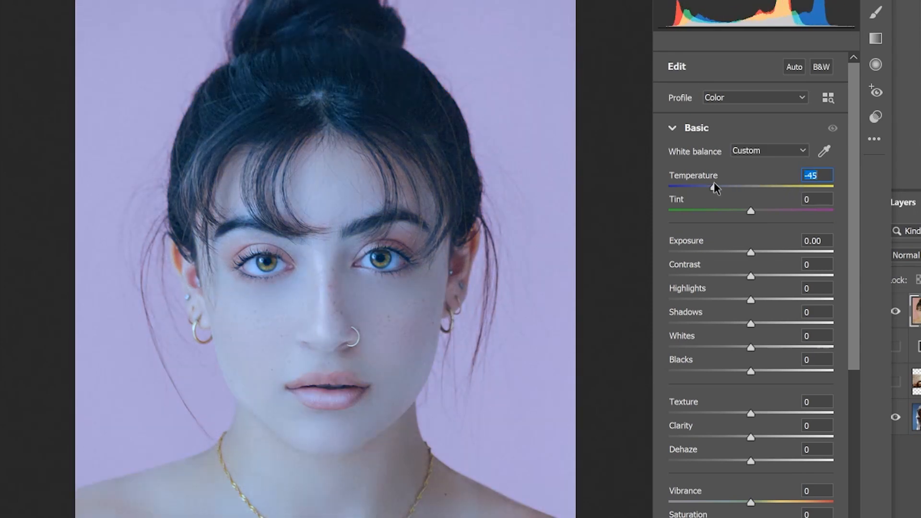
pyautogui.doubleClick(714, 187)
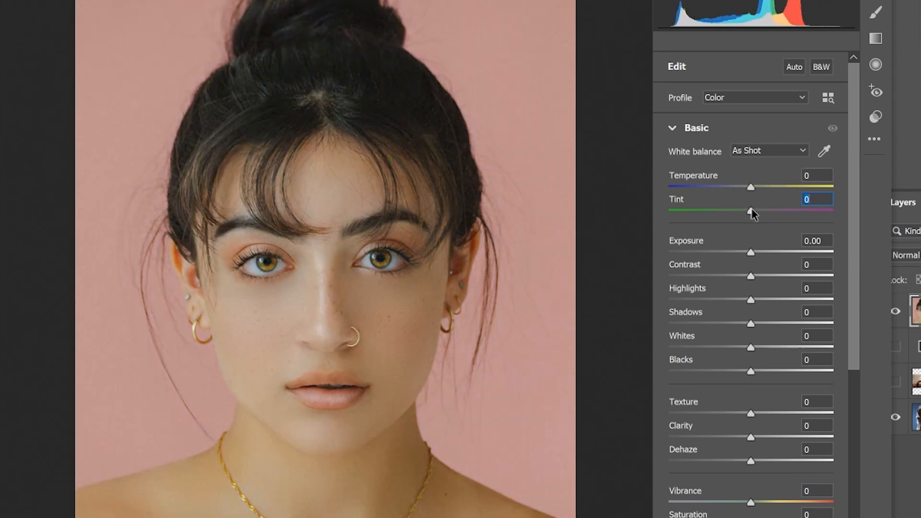
pyautogui.moveTo(751, 211); pyautogui.dragTo(777, 211)
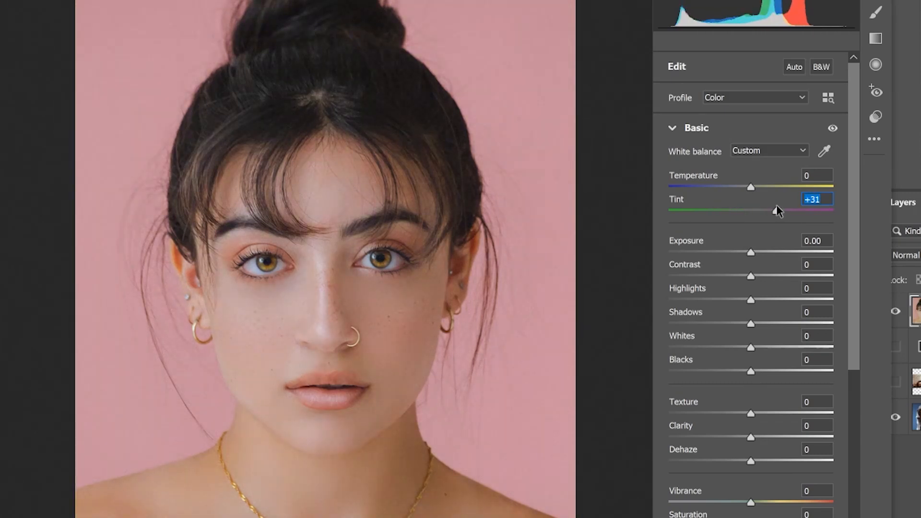
pyautogui.doubleClick(777, 211)
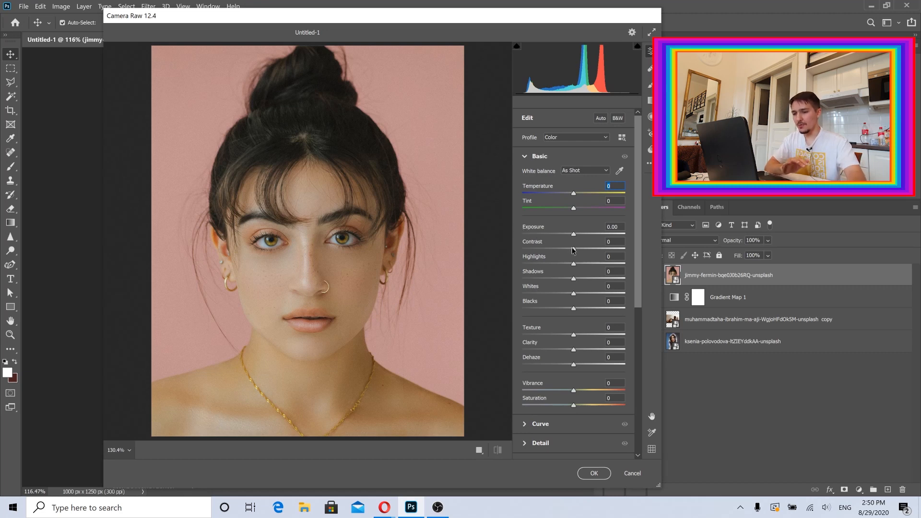
# Set the Contrast slider to -100 in the Basic panel.
pyautogui.moveTo(574, 250); pyautogui.dragTo(506, 248)
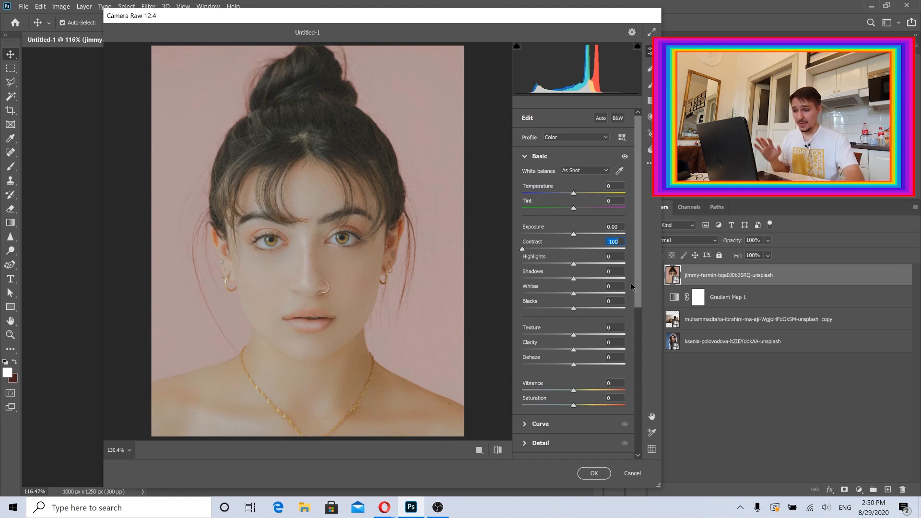
pyautogui.moveTo(639, 280); pyautogui.dragTo(640, 304)
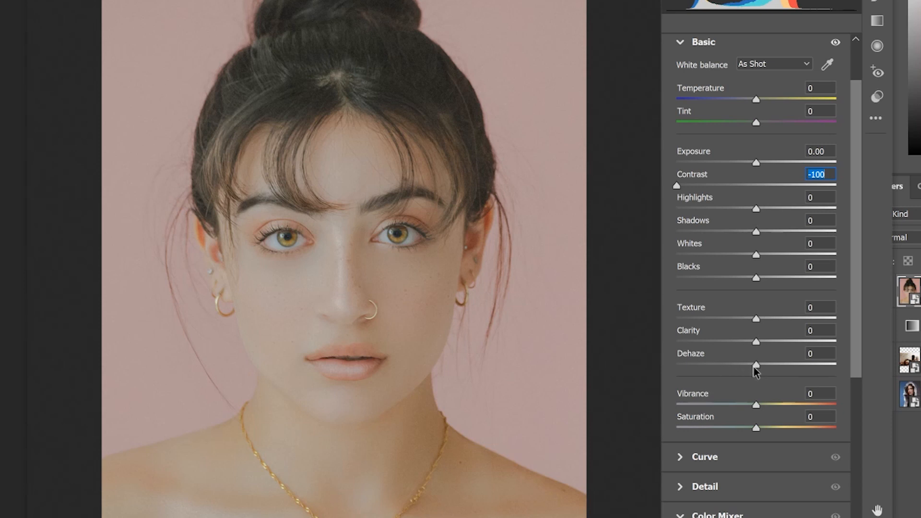
pyautogui.moveTo(755, 367); pyautogui.dragTo(868, 364)
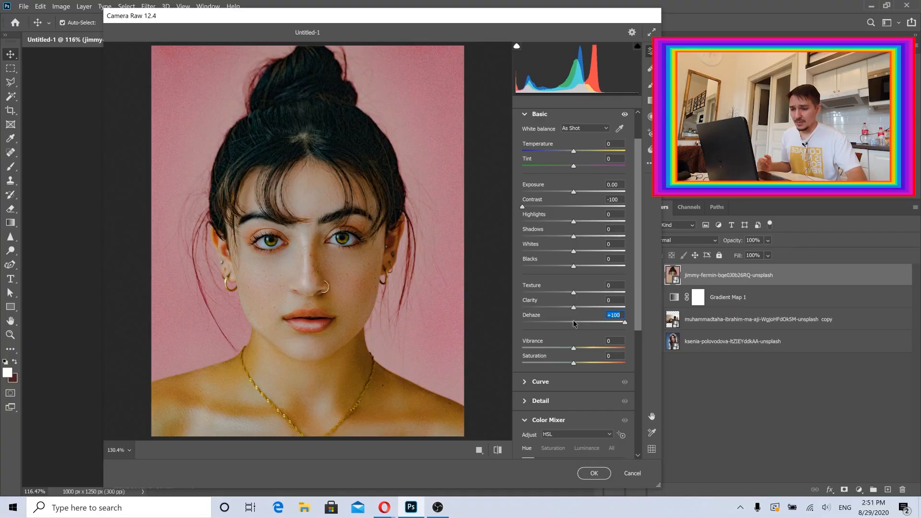
pyautogui.click(574, 322)
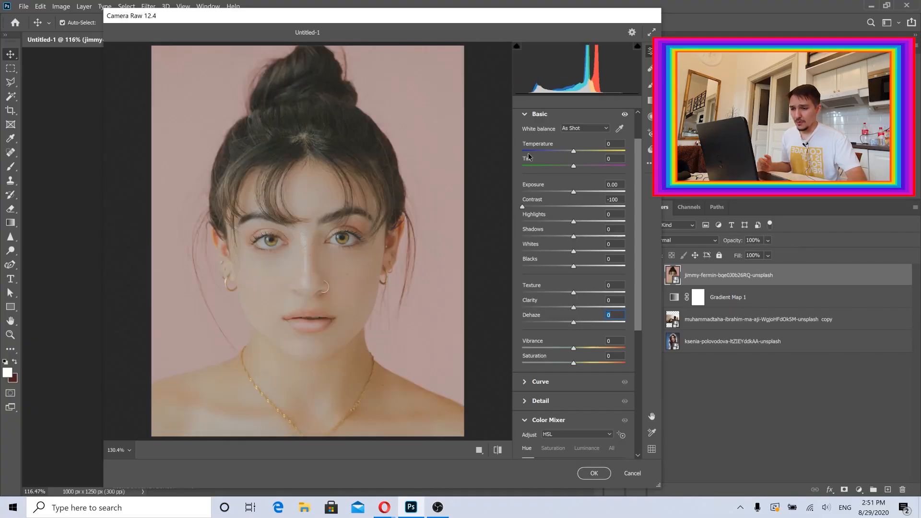
# Try raising Contrast to +99 before returning it to -100.
pyautogui.moveTo(522, 207); pyautogui.dragTo(624, 205)
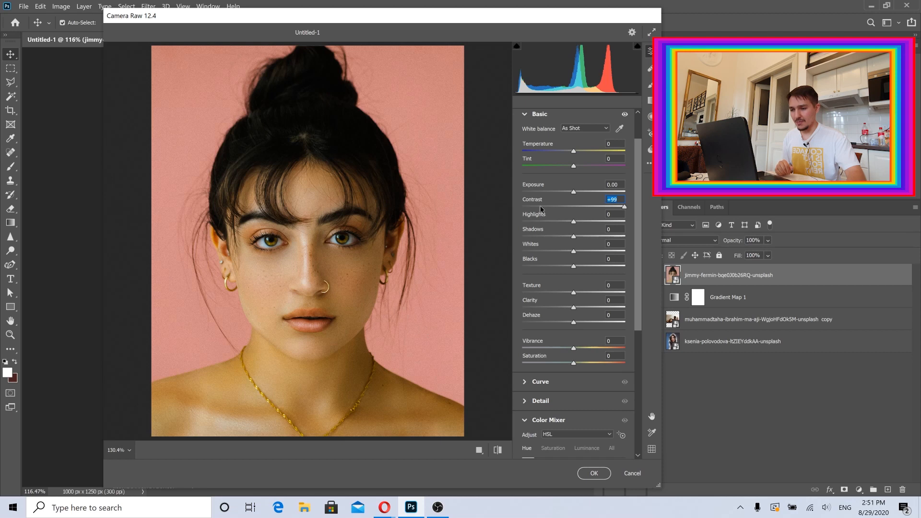
pyautogui.moveTo(740, 317); pyautogui.dragTo(653, 319)
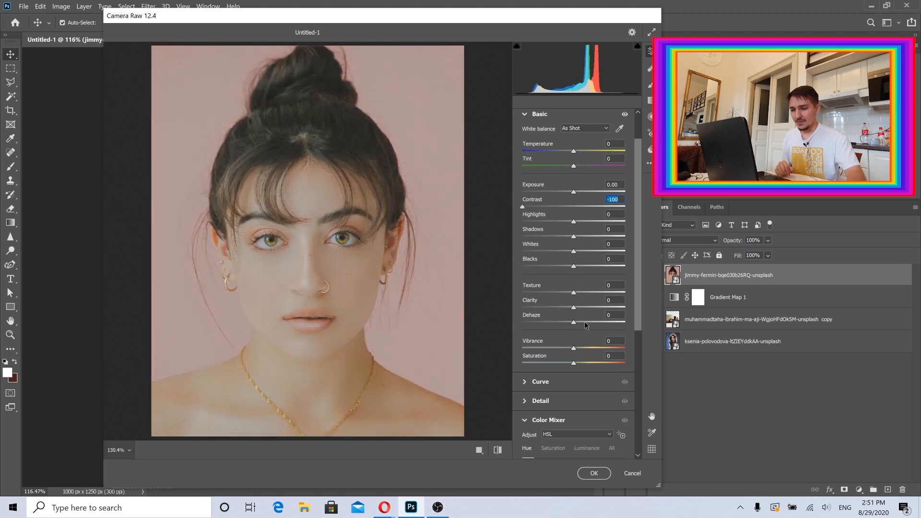
# Set Dehaze to +85 and compare the before and after views of the portrait.
pyautogui.moveTo(573, 322); pyautogui.dragTo(618, 323)
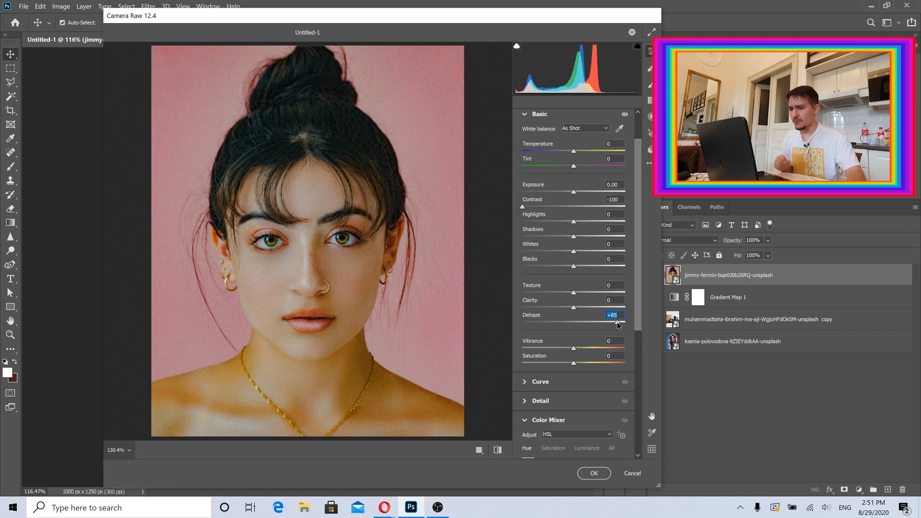
pyautogui.click(480, 451)
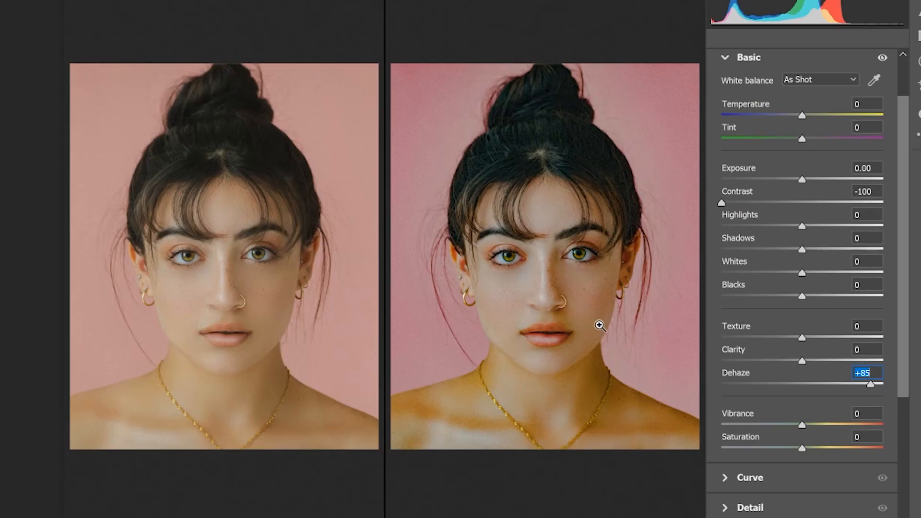
pyautogui.click(575, 282)
pyautogui.moveTo(504, 272); pyautogui.dragTo(547, 271)
pyautogui.click(452, 451)
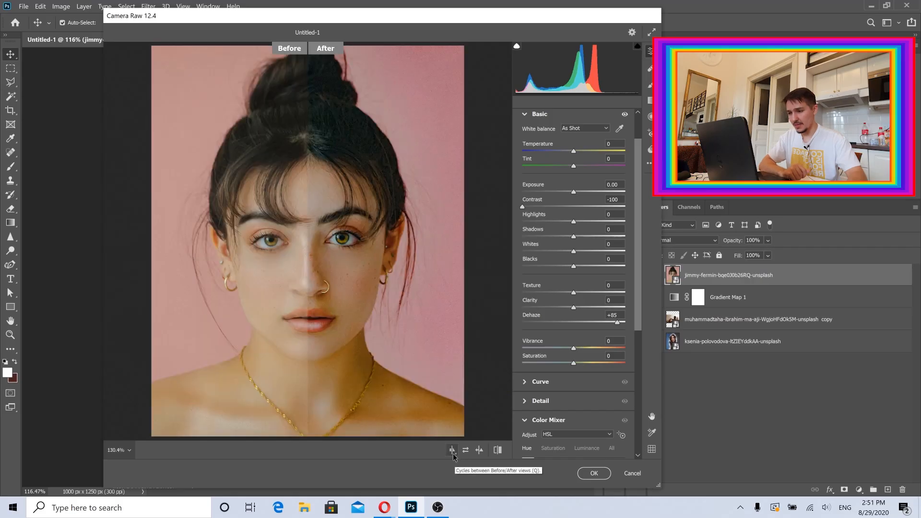
pyautogui.click(453, 452)
pyautogui.click(452, 452)
pyautogui.click(452, 453)
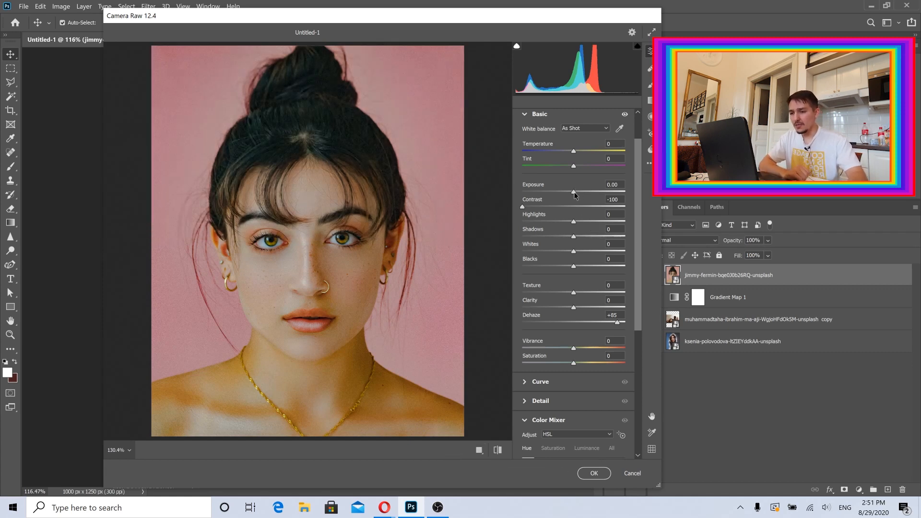
# Try an Exposure of +0.90, then undo it.
pyautogui.moveTo(574, 193); pyautogui.dragTo(583, 193)
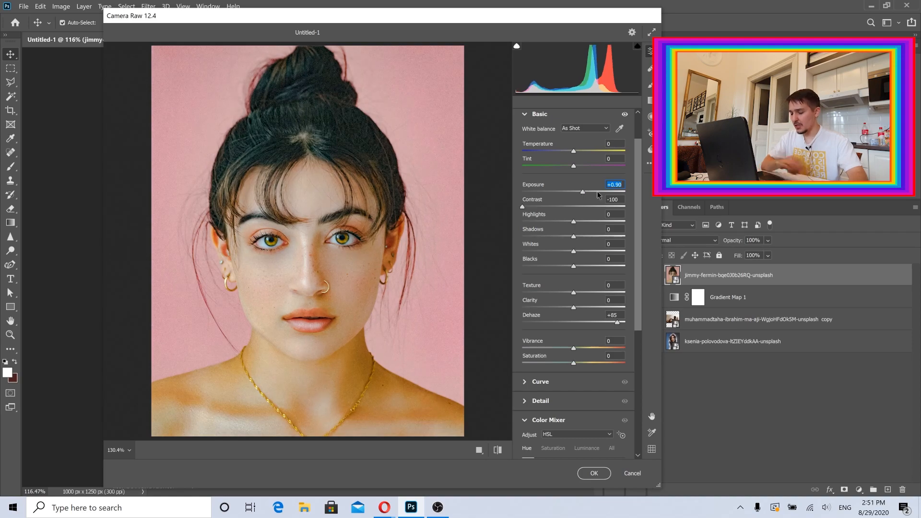
pyautogui.hotkey('ctrl', 'z')
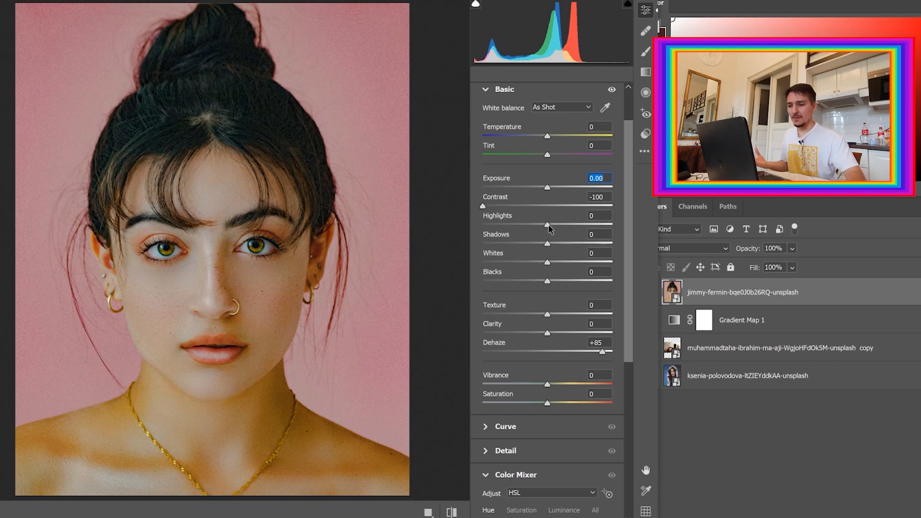
# Set Highlights to +2 and Shadows to +58.
pyautogui.moveTo(547, 226); pyautogui.dragTo(526, 244)
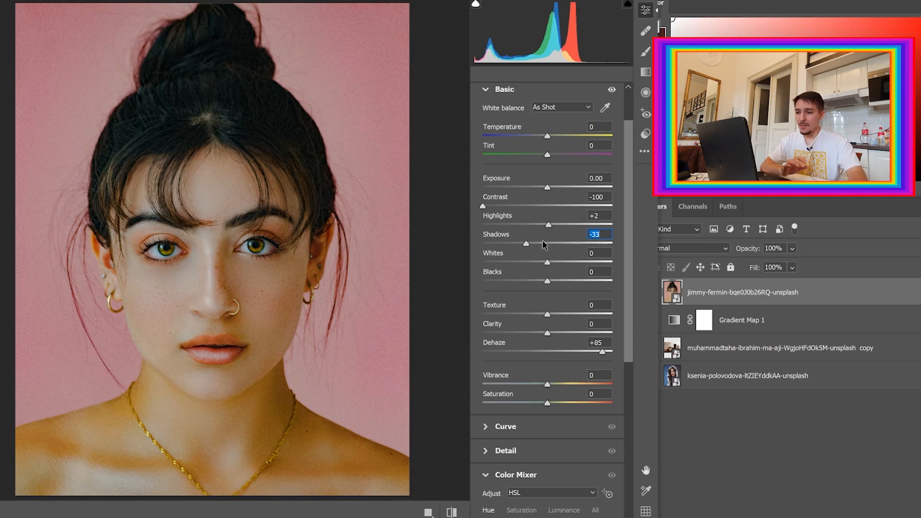
pyautogui.moveTo(545, 247); pyautogui.dragTo(585, 244)
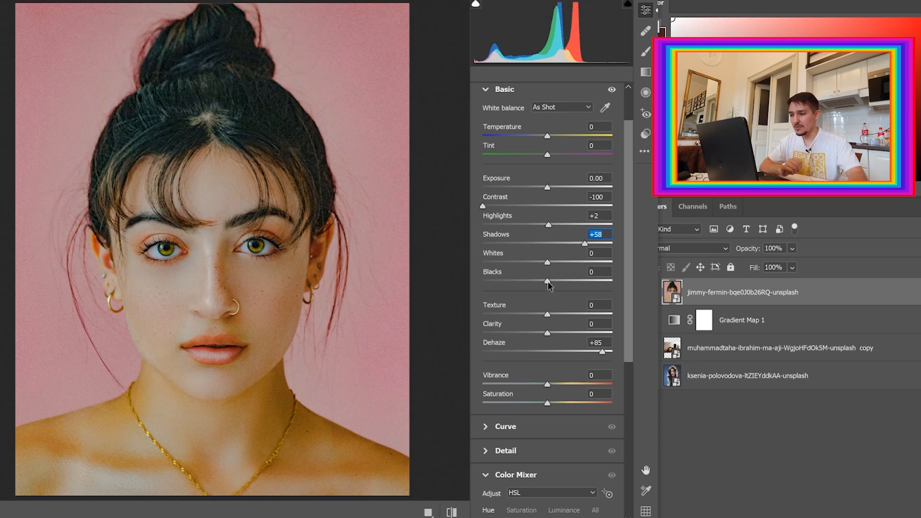
# Try Blacks at -3, then reset it to 0.
pyautogui.moveTo(550, 285)
pyautogui.mouseDown()
pyautogui.moveTo(566, 285)
pyautogui.moveTo(525, 286)
pyautogui.moveTo(547, 287)
pyautogui.mouseUp()
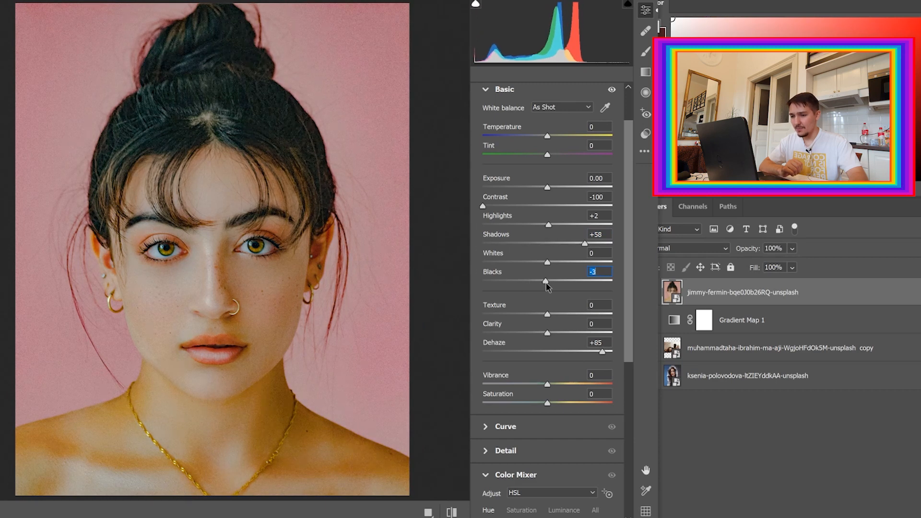
pyautogui.doubleClick(547, 284)
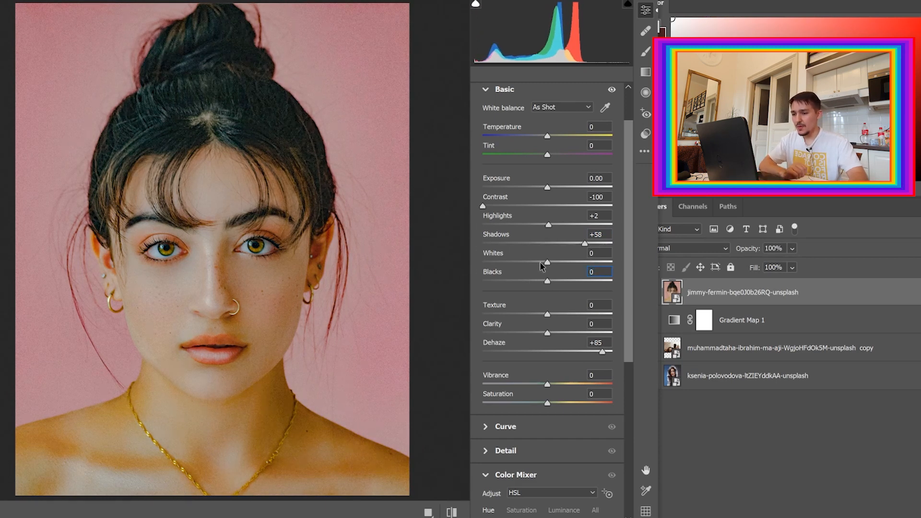
# Set Whites to +49.
pyautogui.moveTo(548, 264); pyautogui.dragTo(579, 264)
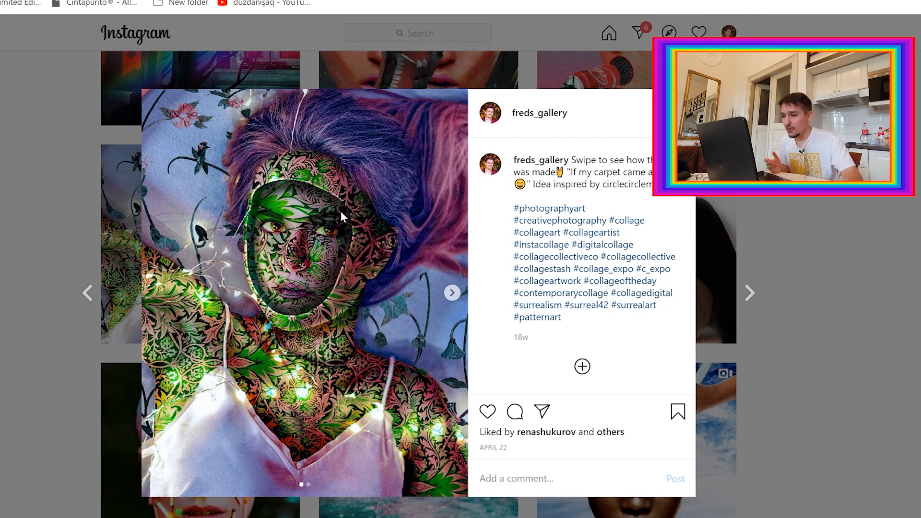
# Browse example collage artworks in the Instagram gallery.
pyautogui.click(16, 263)
pyautogui.scroll(-5, 15, 265)
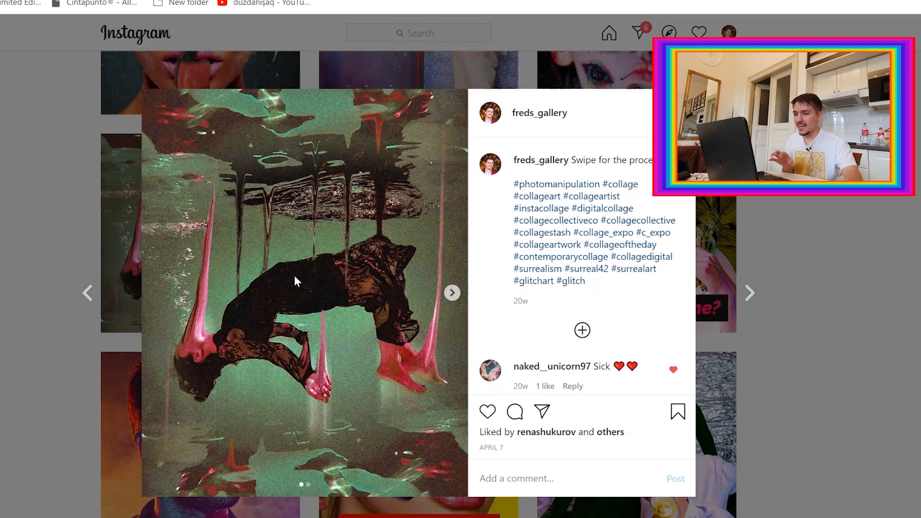
pyautogui.click(36, 194)
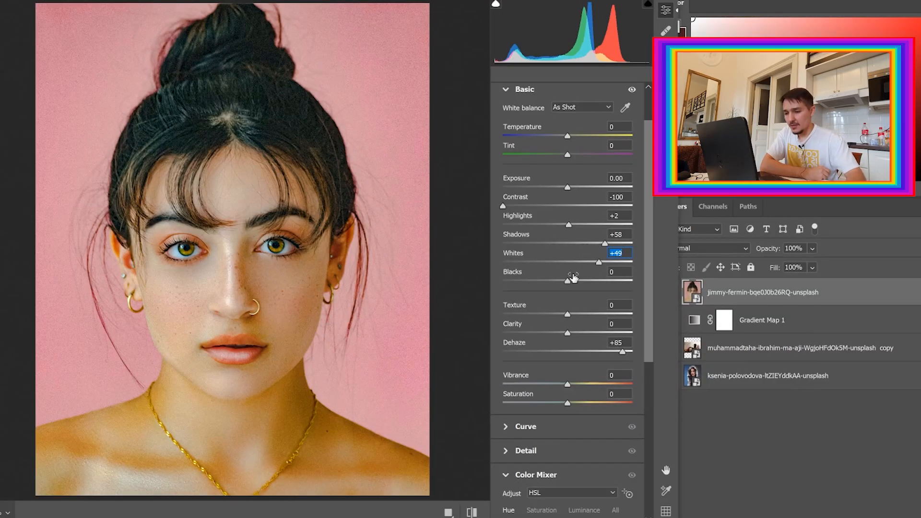
# Try Texture at +100 and -97 on a zoomed-in view of the face, and settle it at +18.
pyautogui.moveTo(567, 314); pyautogui.dragTo(633, 316)
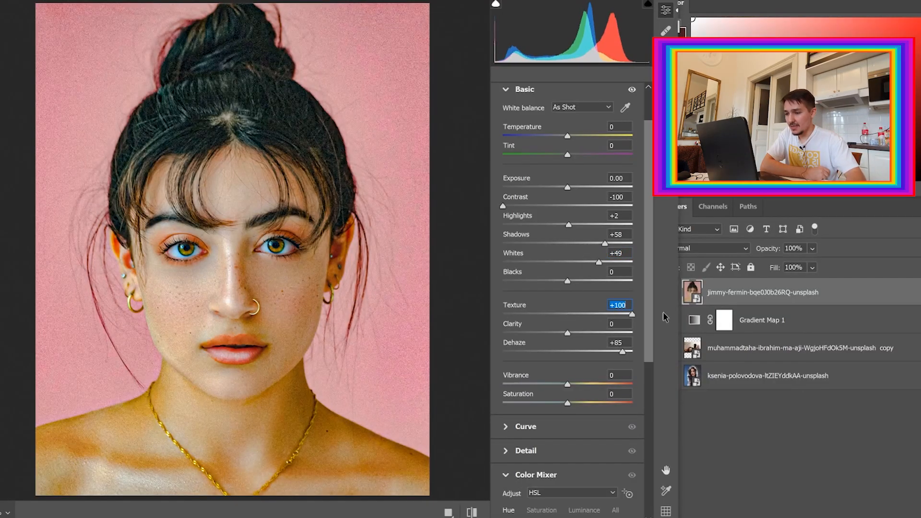
pyautogui.click(260, 274)
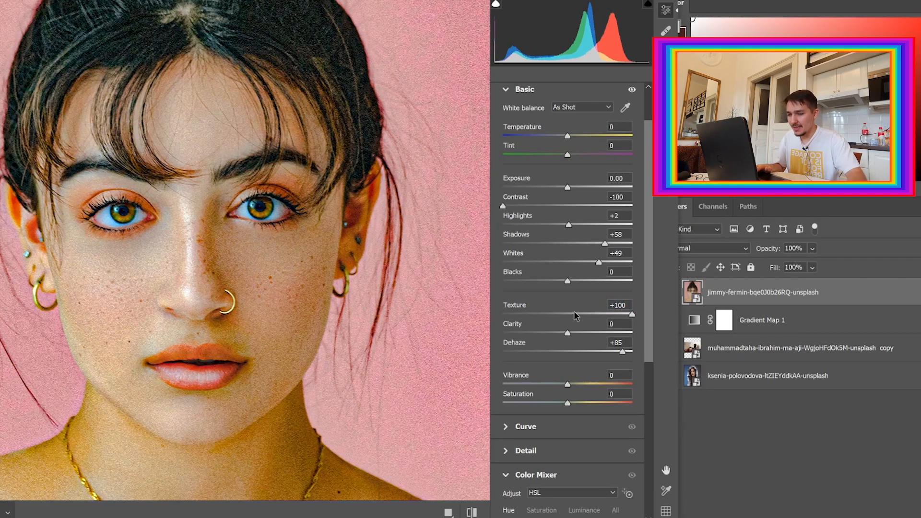
pyautogui.moveTo(574, 313); pyautogui.dragTo(504, 319)
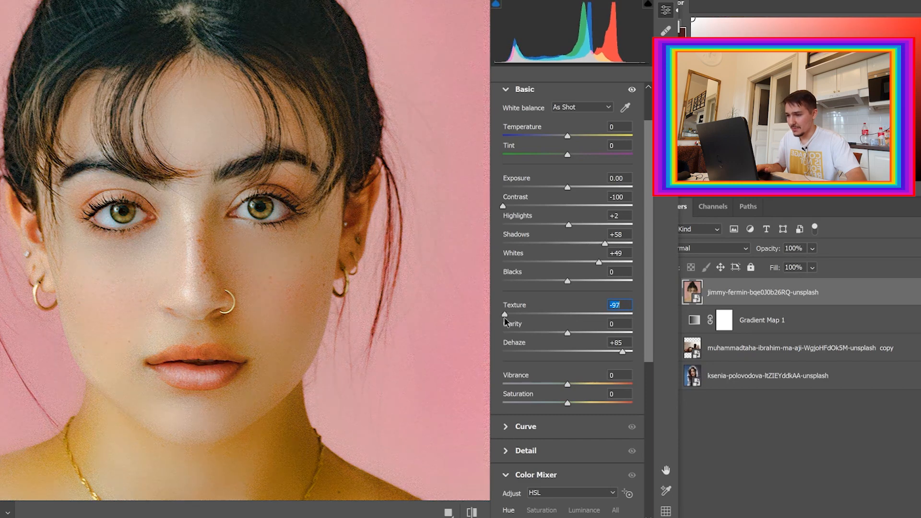
pyautogui.hotkey('ctrl', '0')
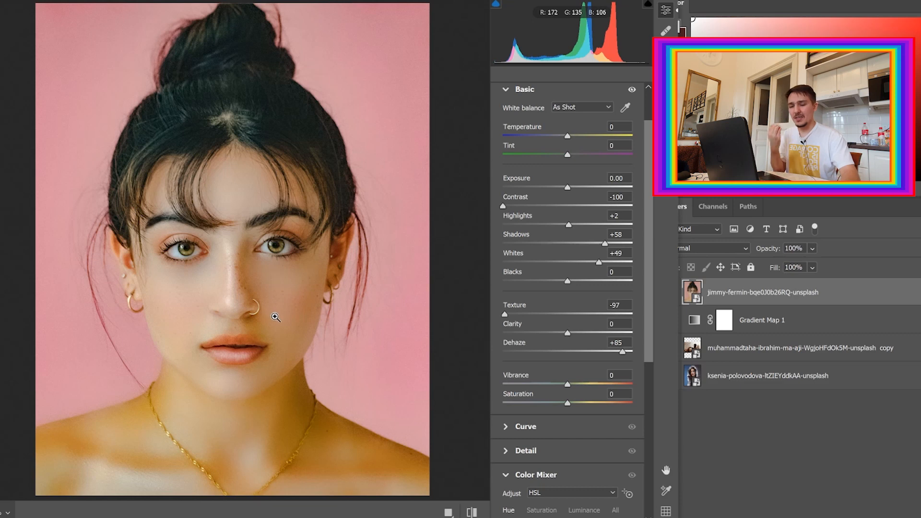
pyautogui.click(567, 313)
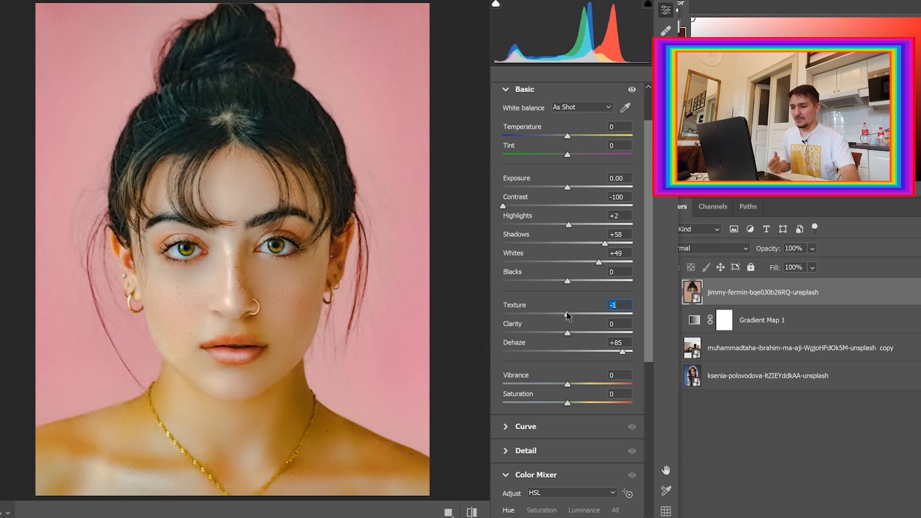
pyautogui.moveTo(569, 316)
pyautogui.mouseDown()
pyautogui.moveTo(605, 315)
pyautogui.moveTo(580, 312)
pyautogui.mouseUp()
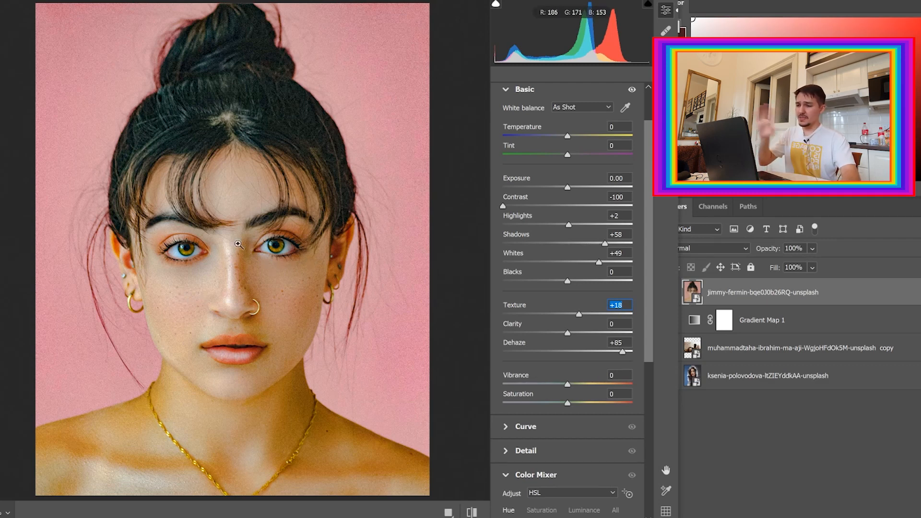
# Try Vibrance around +70 and Saturation at -21, and reset both to 0.
pyautogui.moveTo(568, 384); pyautogui.dragTo(613, 384)
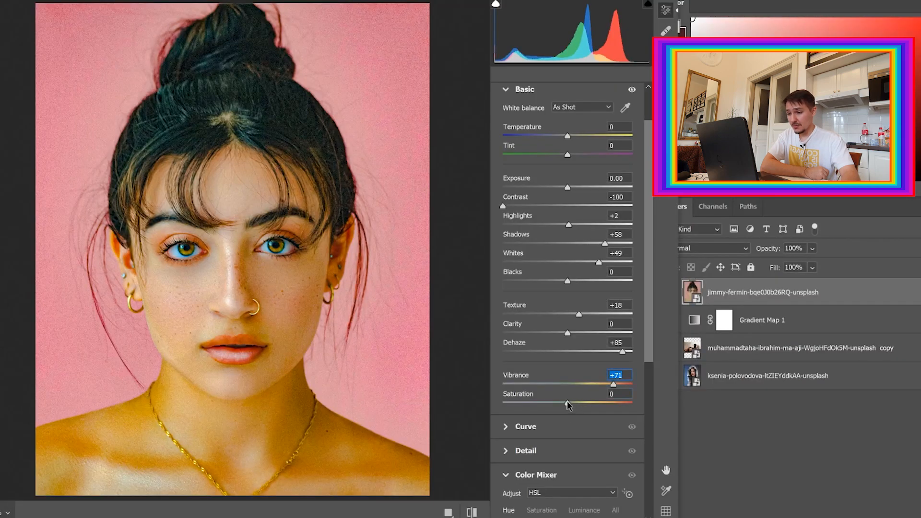
pyautogui.moveTo(567, 403); pyautogui.dragTo(610, 383)
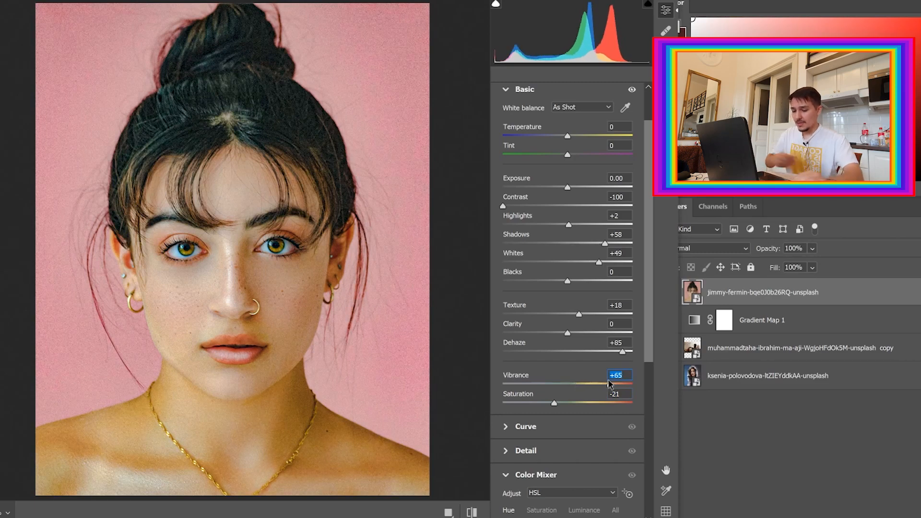
pyautogui.write('0')
pyautogui.press('Tab')
pyautogui.write('0')
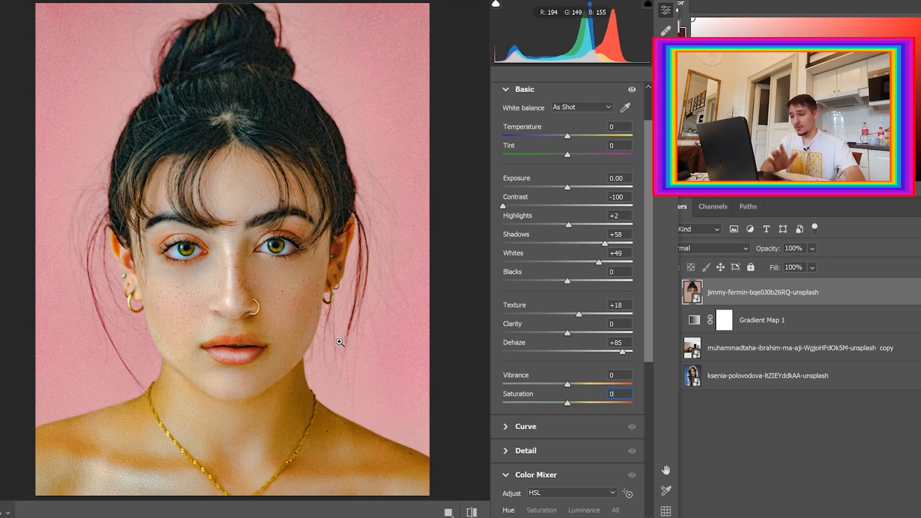
# In the Color Mixer, try the Reds hue at both extremes and set it to -77.
pyautogui.moveTo(648, 337); pyautogui.dragTo(648, 444)
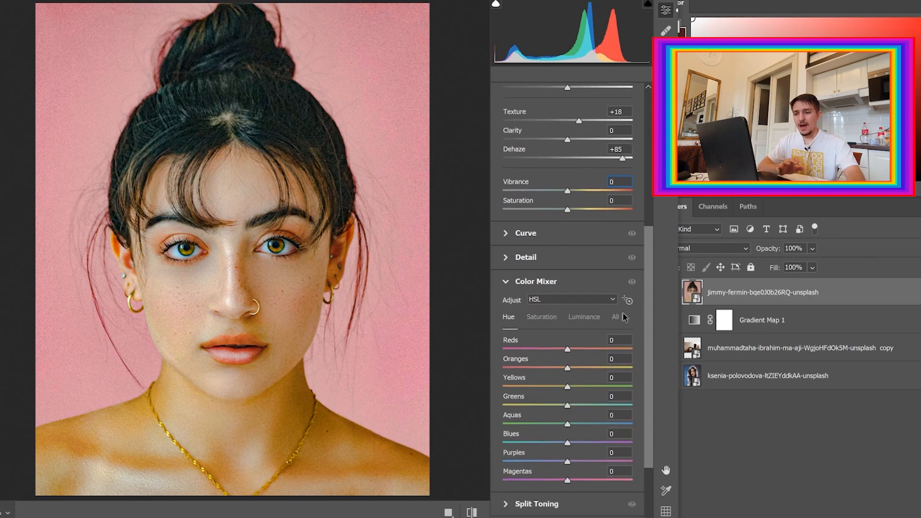
pyautogui.moveTo(648, 351); pyautogui.dragTo(649, 360)
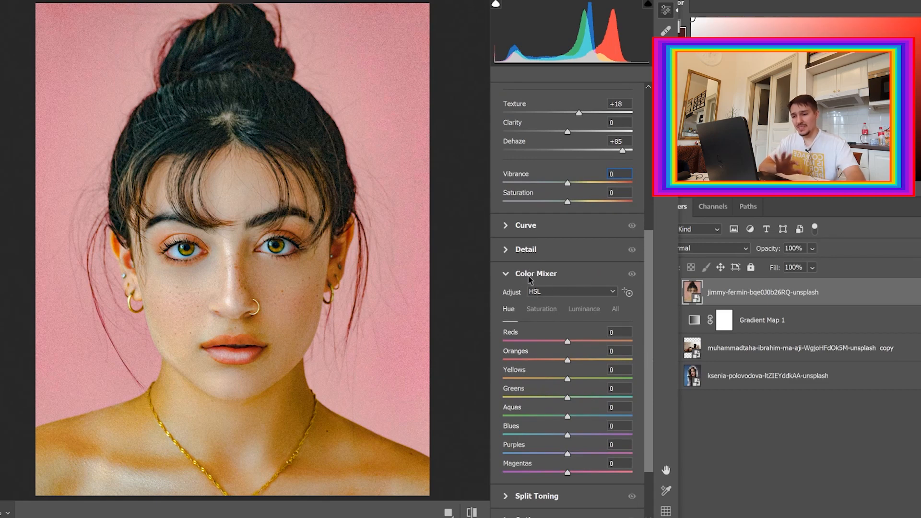
pyautogui.moveTo(649, 326); pyautogui.dragTo(649, 142)
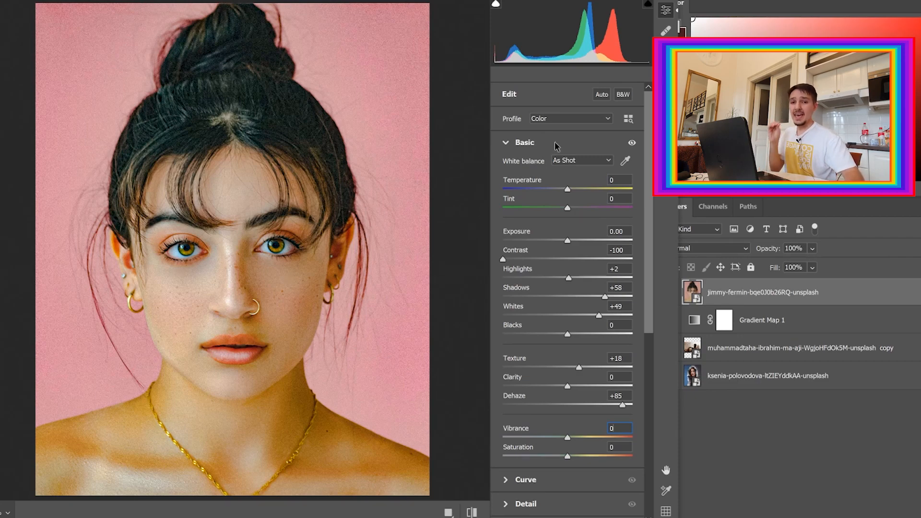
pyautogui.moveTo(651, 209); pyautogui.dragTo(639, 408)
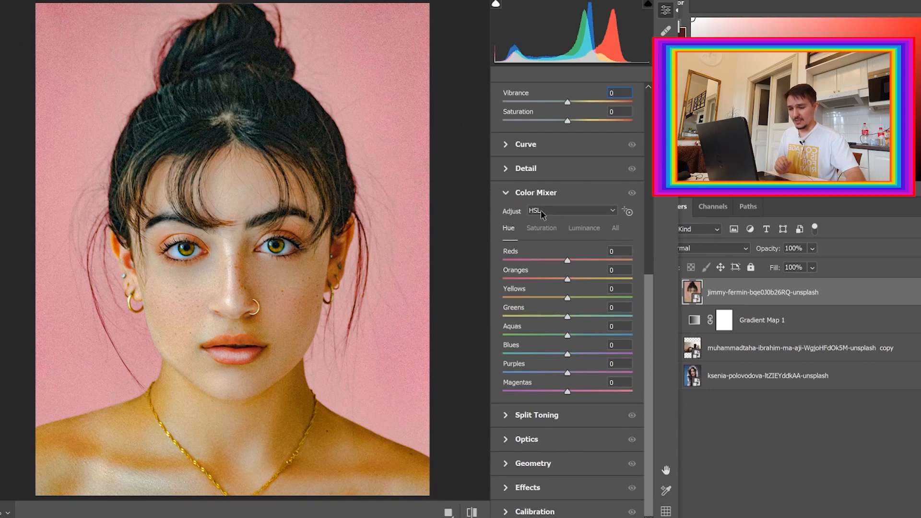
pyautogui.moveTo(647, 296); pyautogui.dragTo(649, 283)
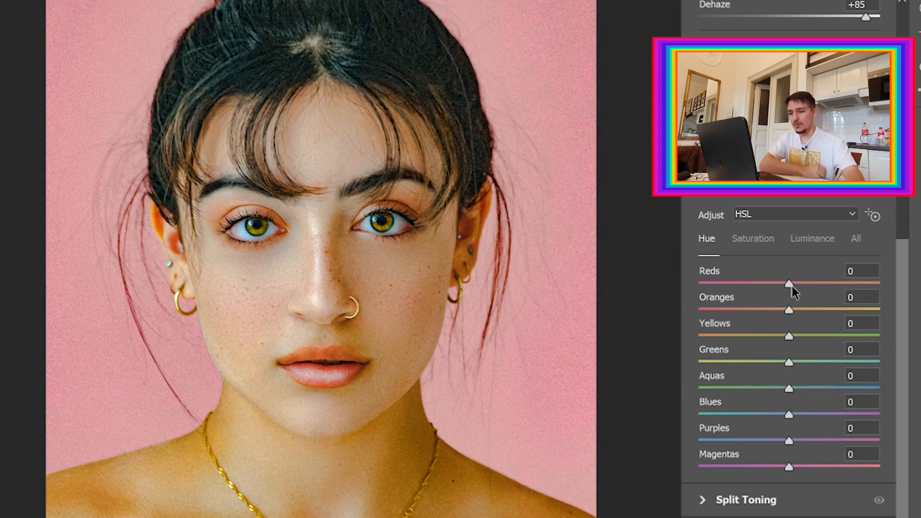
pyautogui.moveTo(789, 283); pyautogui.dragTo(642, 280)
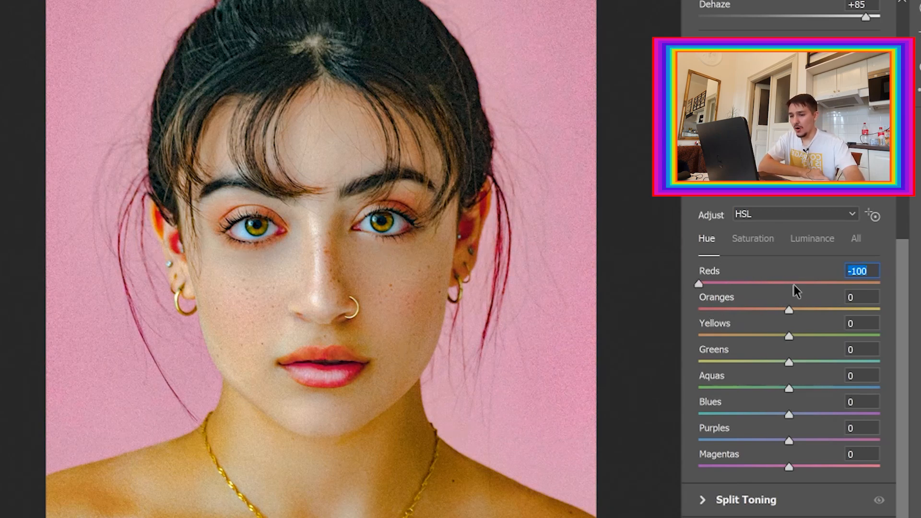
pyautogui.click(838, 283)
pyautogui.moveTo(848, 286); pyautogui.dragTo(881, 285)
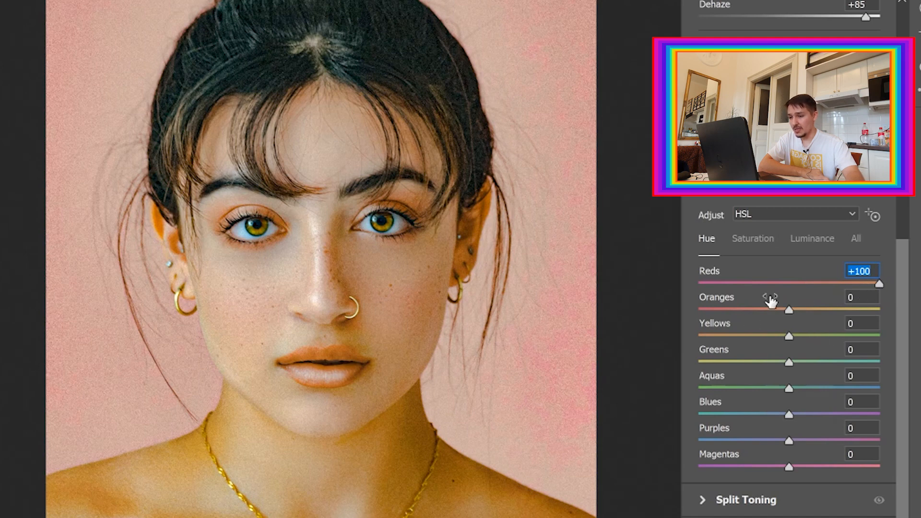
pyautogui.moveTo(797, 283); pyautogui.dragTo(678, 291)
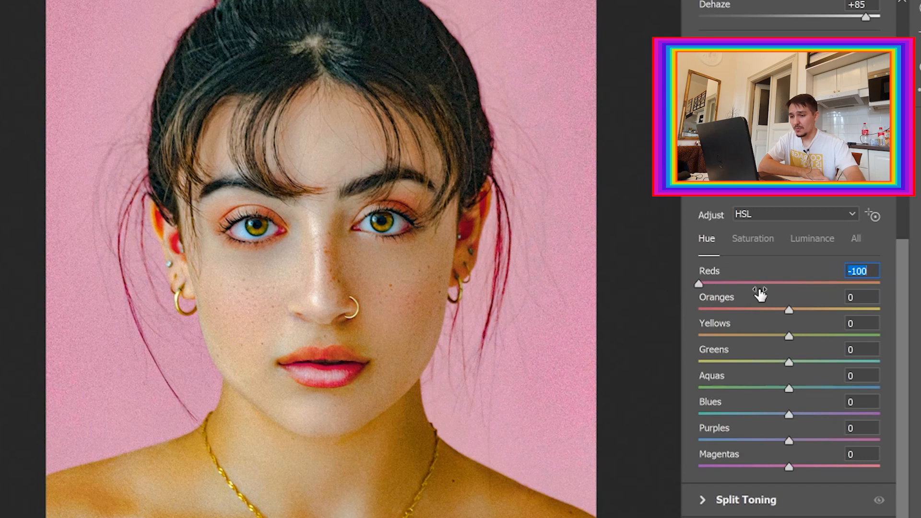
pyautogui.moveTo(753, 283); pyautogui.dragTo(721, 284)
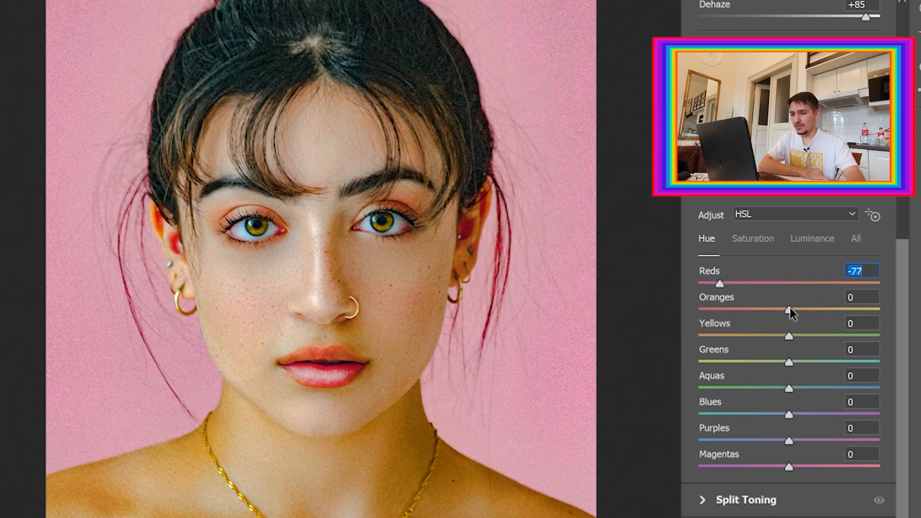
# Try several Oranges hue values and set it to -30.
pyautogui.moveTo(789, 309); pyautogui.dragTo(917, 308)
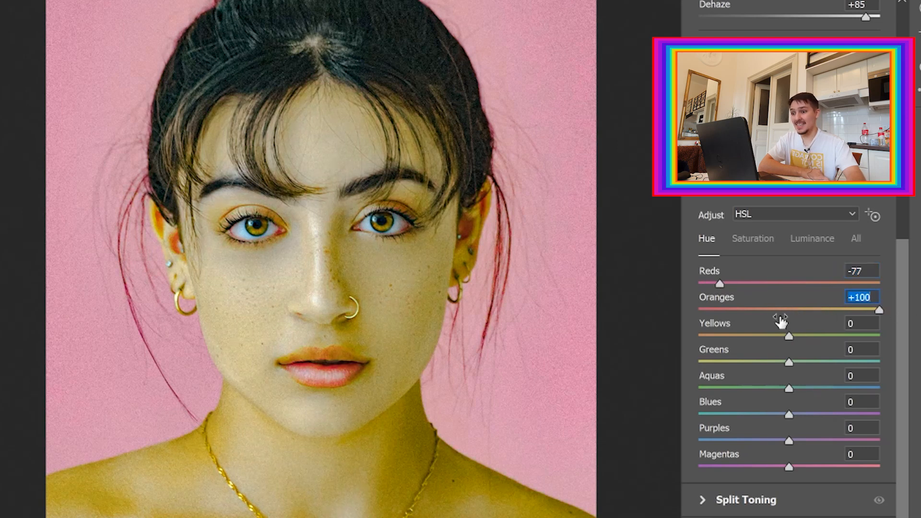
pyautogui.click(778, 309)
pyautogui.moveTo(776, 309); pyautogui.dragTo(699, 311)
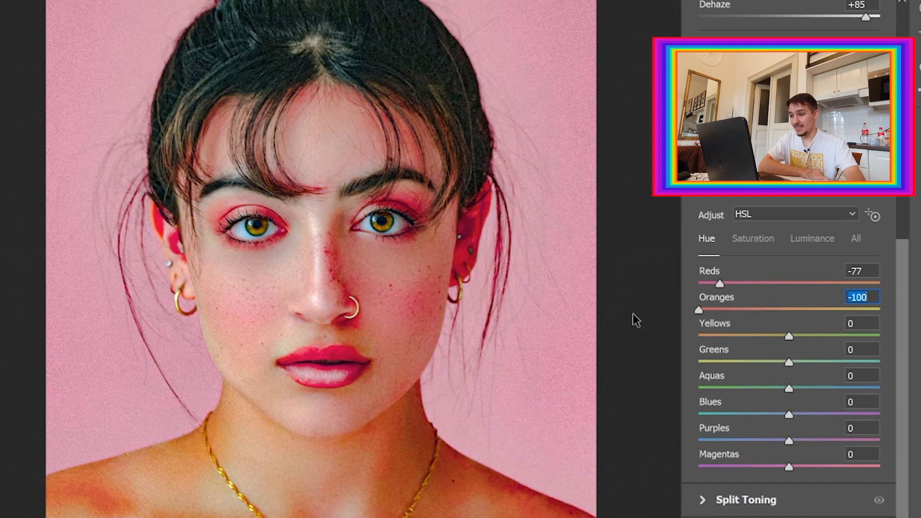
pyautogui.click(734, 310)
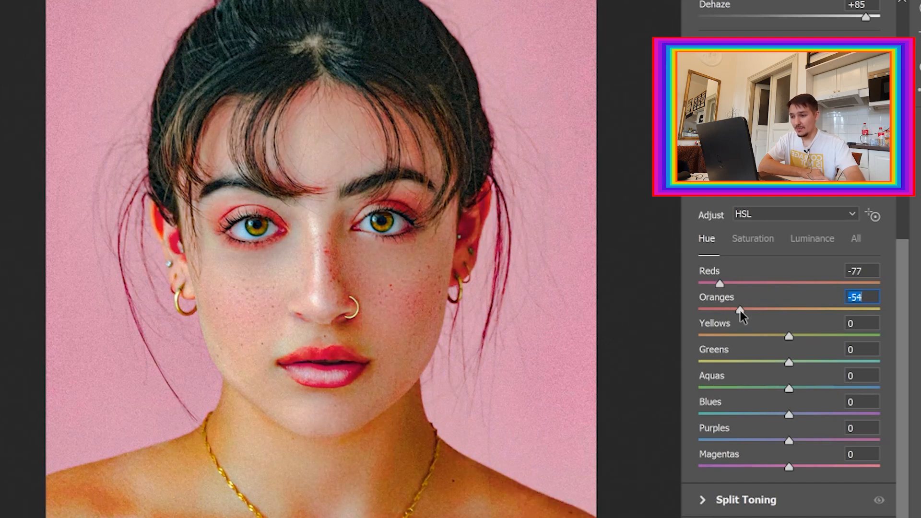
pyautogui.moveTo(733, 309); pyautogui.dragTo(653, 314)
pyautogui.click(775, 316)
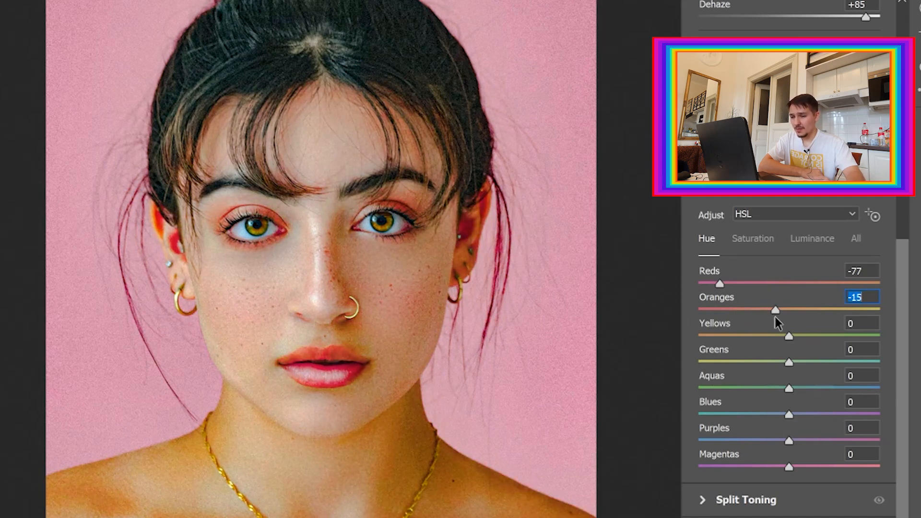
pyautogui.moveTo(764, 318); pyautogui.dragTo(762, 317)
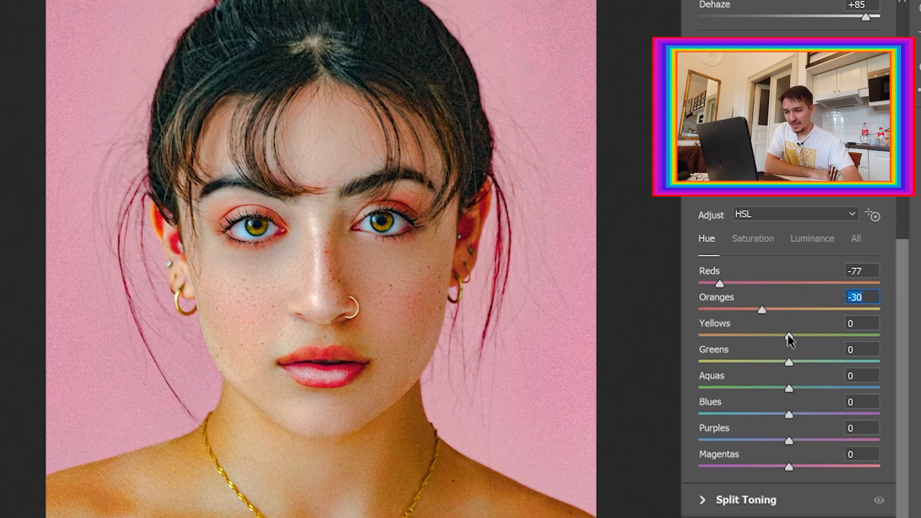
# Set Yellows, Greens and Aquas hue to +1, Blues to +2, Purples to -2, Magentas to +1, and apply the filter.
pyautogui.moveTo(789, 336)
pyautogui.mouseDown()
pyautogui.moveTo(880, 336)
pyautogui.moveTo(590, 329)
pyautogui.moveTo(787, 331)
pyautogui.moveTo(790, 342)
pyautogui.mouseUp()
pyautogui.moveTo(791, 361); pyautogui.dragTo(624, 426)
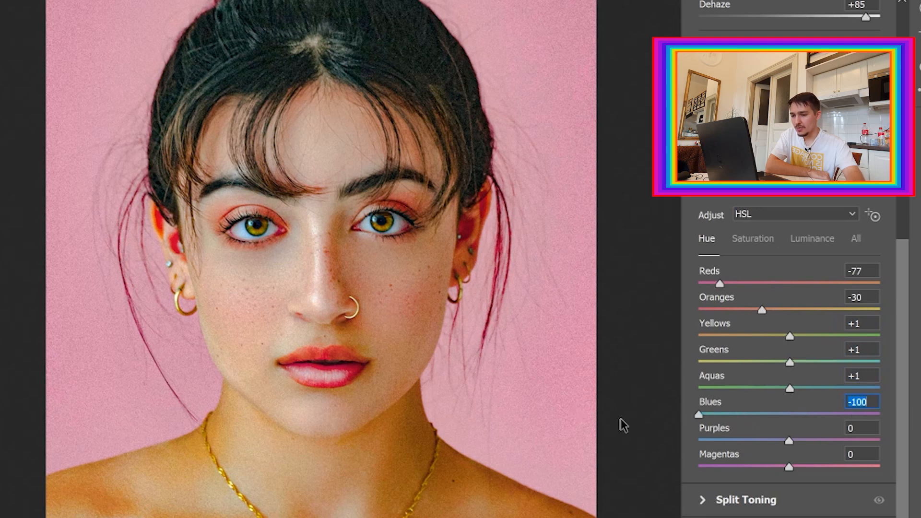
pyautogui.moveTo(790, 413); pyautogui.dragTo(884, 416)
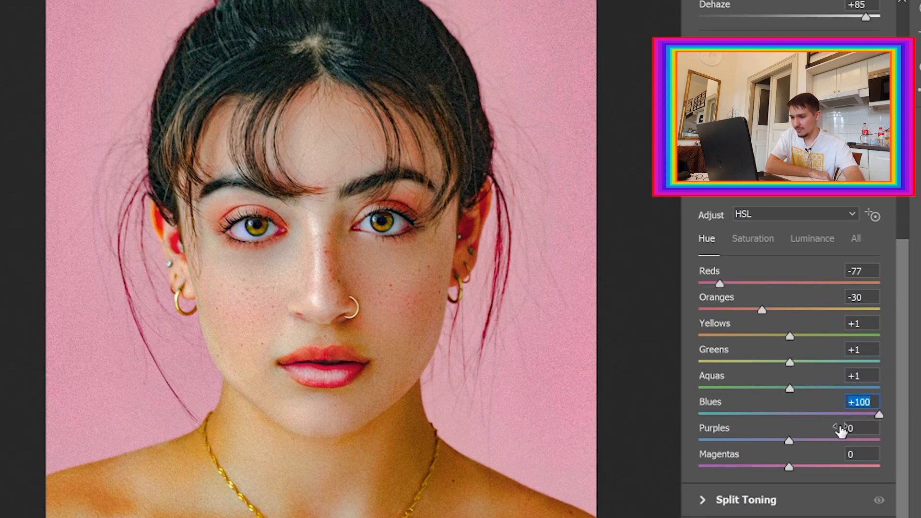
pyautogui.click(792, 414)
pyautogui.moveTo(790, 440); pyautogui.dragTo(705, 440)
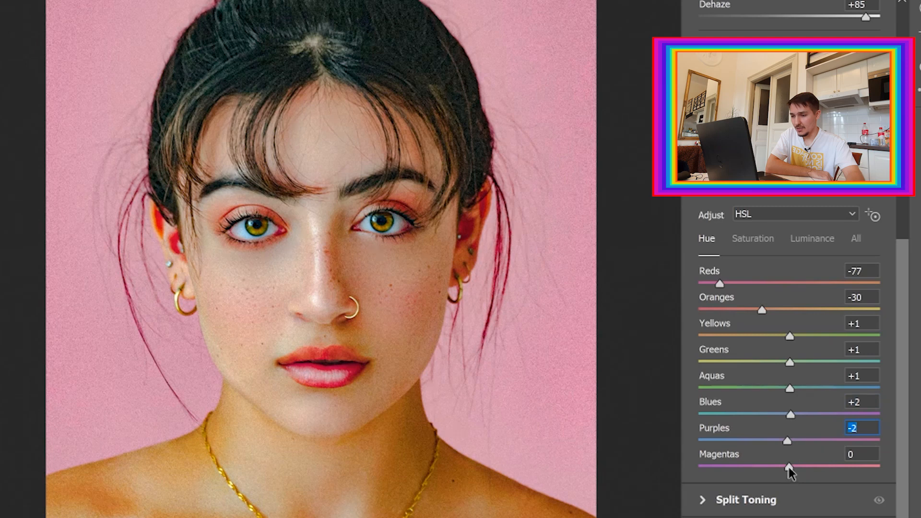
pyautogui.moveTo(790, 468)
pyautogui.mouseDown()
pyautogui.moveTo(883, 466)
pyautogui.moveTo(658, 456)
pyautogui.moveTo(790, 464)
pyautogui.mouseUp()
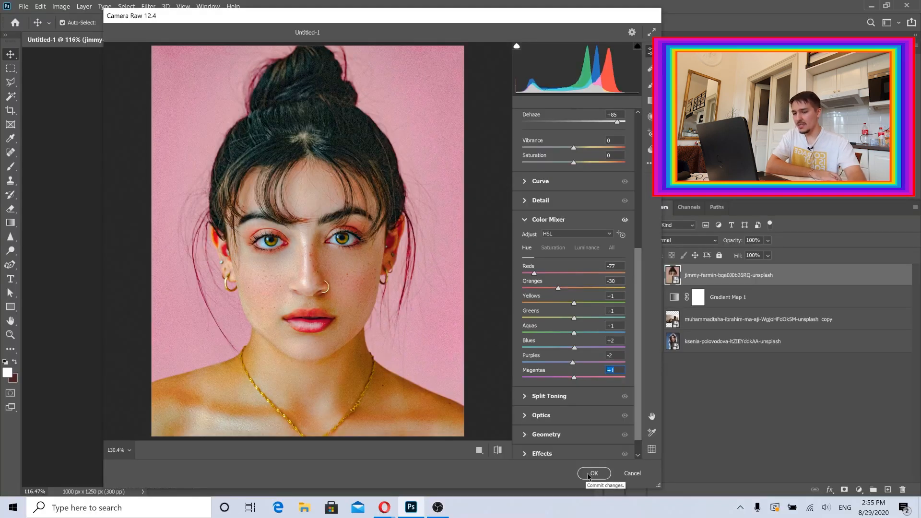
pyautogui.click(590, 477)
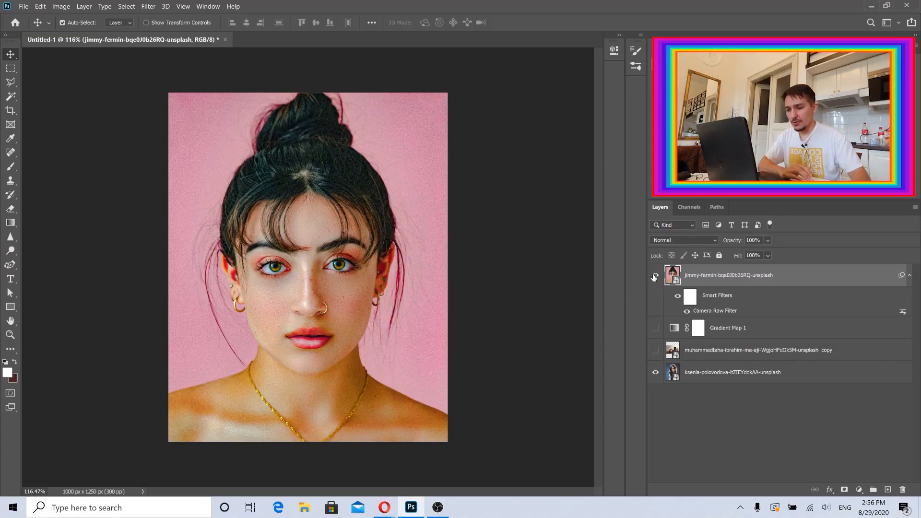
# Hide the portrait and bottom layers, and show and select the layer with the man reading.
pyautogui.click(655, 276)
pyautogui.click(654, 351)
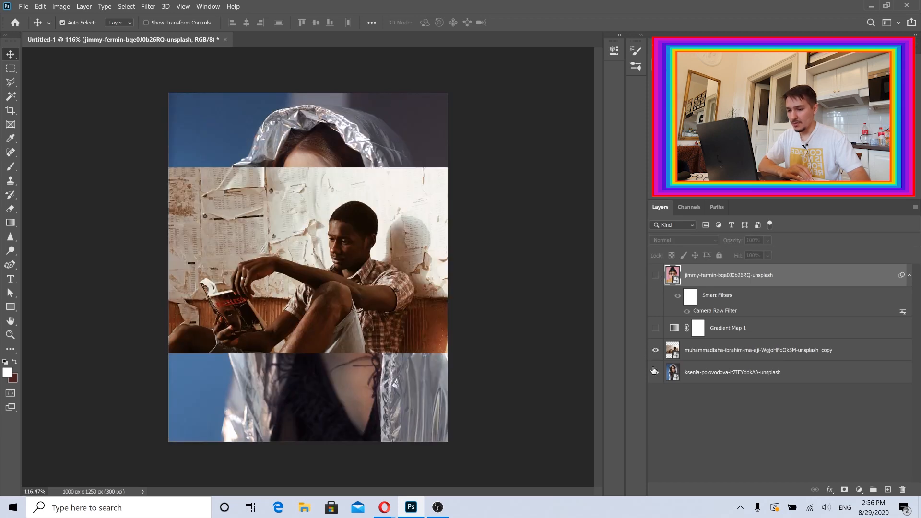
pyautogui.click(654, 372)
pyautogui.click(704, 356)
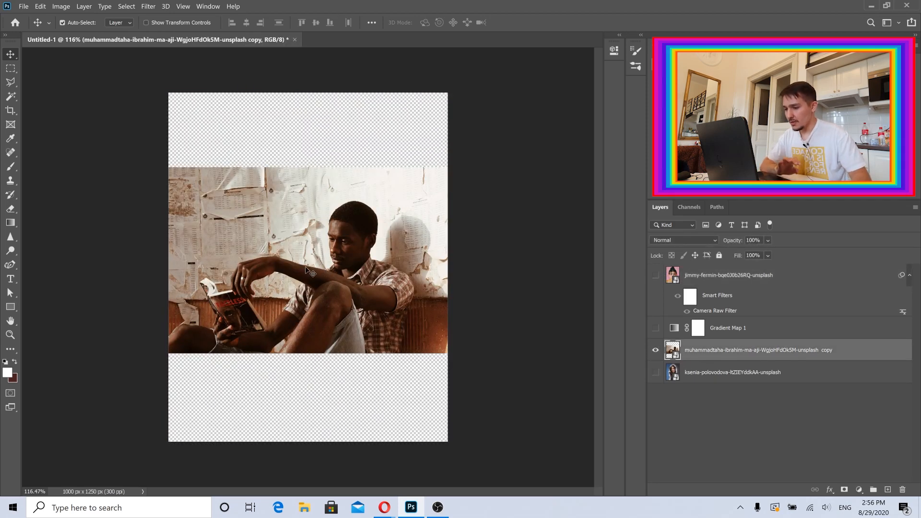
pyautogui.moveTo(309, 263); pyautogui.dragTo(313, 262)
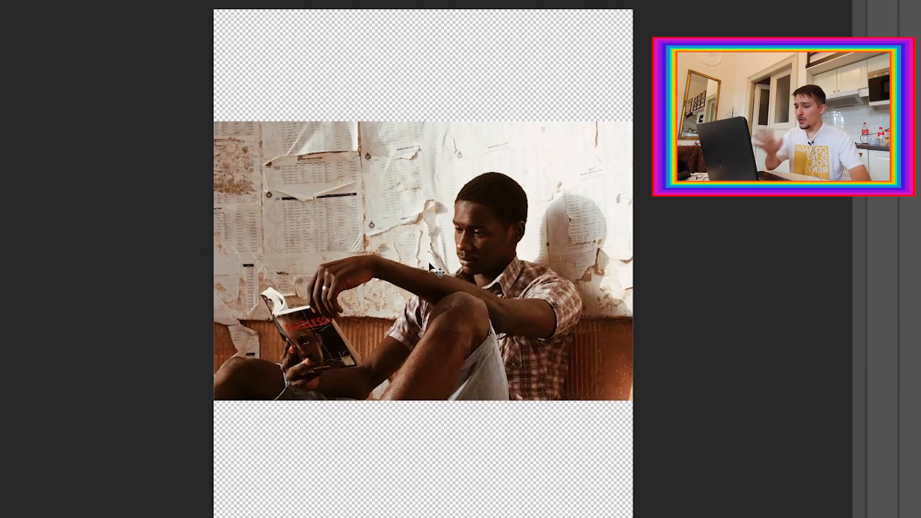
pyautogui.moveTo(439, 266)
pyautogui.mouseDown()
pyautogui.moveTo(475, 267)
pyautogui.moveTo(439, 267)
pyautogui.mouseUp()
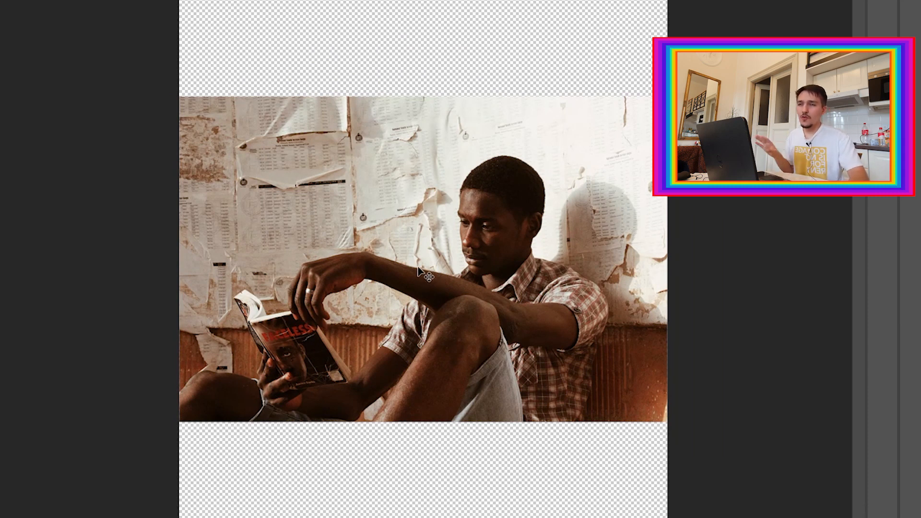
# Switch to the browser to view the finished reference collage on Instagram, then return to Photoshop.
pyautogui.moveTo(385, 507)
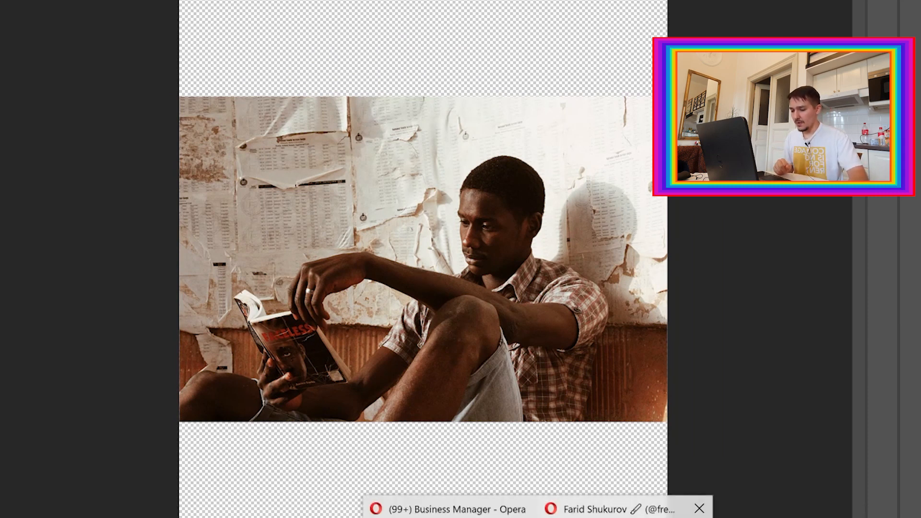
pyautogui.click(624, 510)
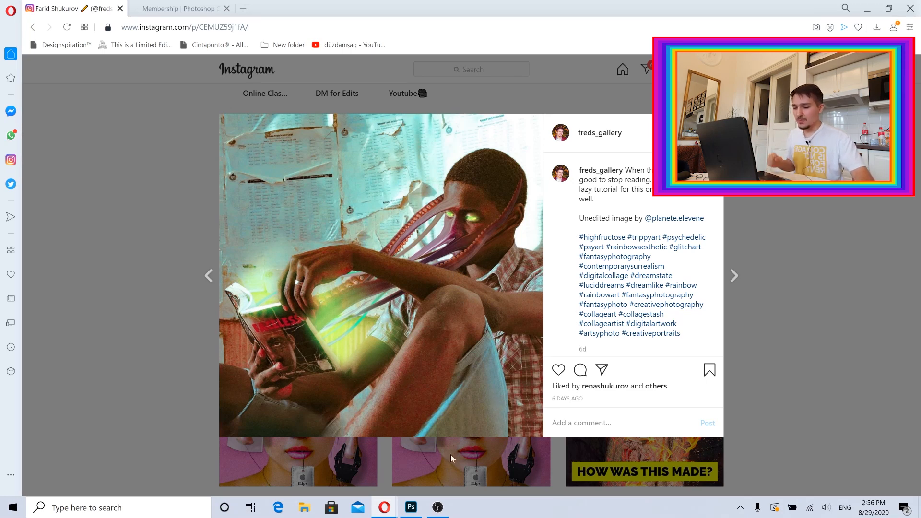
pyautogui.click(418, 503)
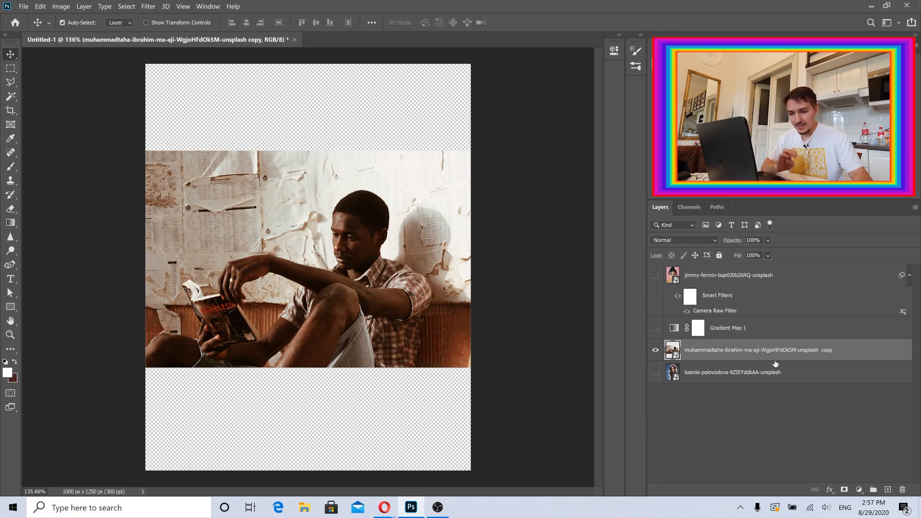
# Add a Gradient Map adjustment layer above the man-reading photo layer.
pyautogui.click(859, 489)
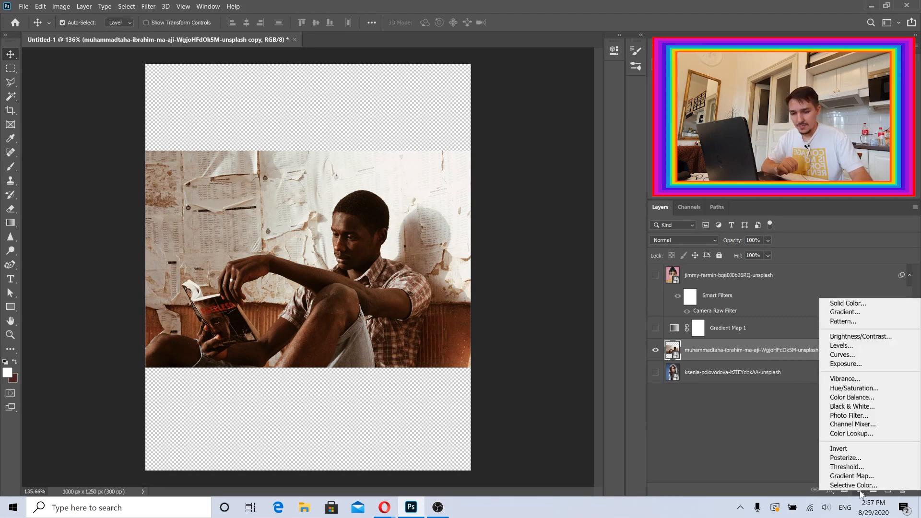
pyautogui.click(859, 491)
pyautogui.click(859, 490)
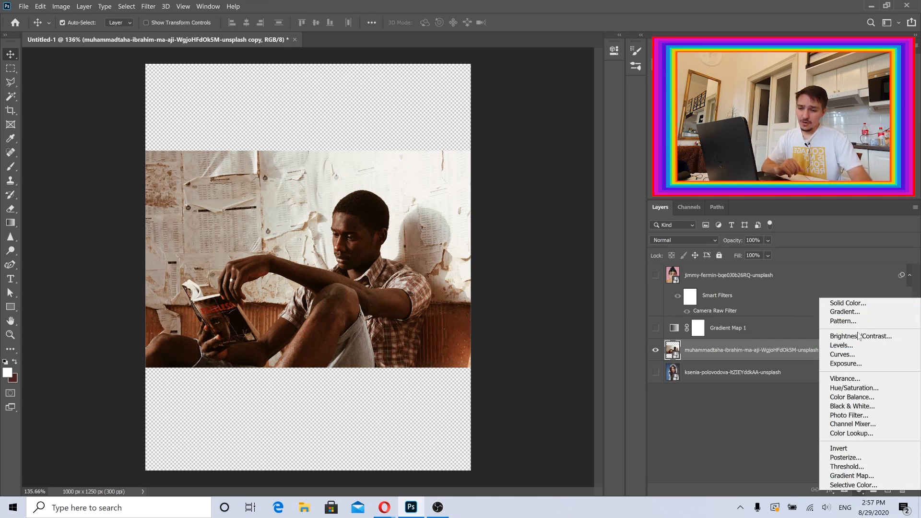
pyautogui.click(852, 475)
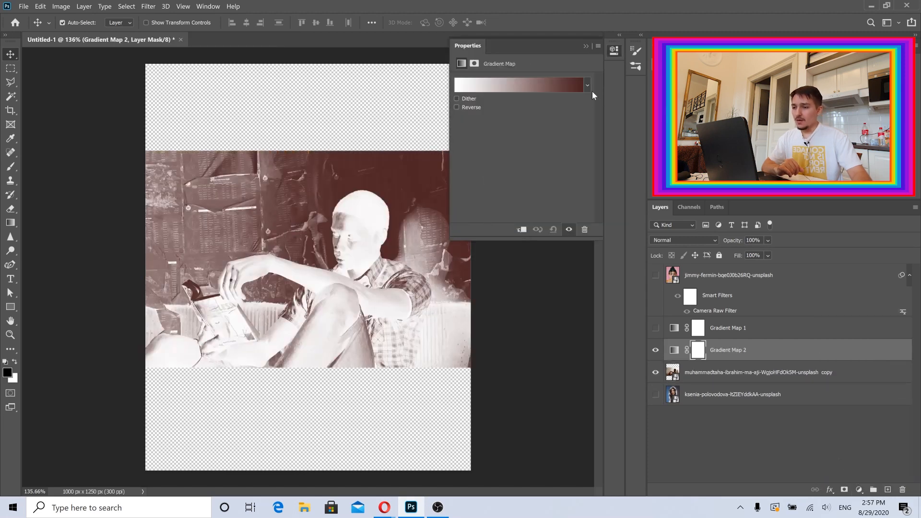
# Apply a pastel preset from the Iridescent gradient folder to the new gradient map.
pyautogui.click(587, 85)
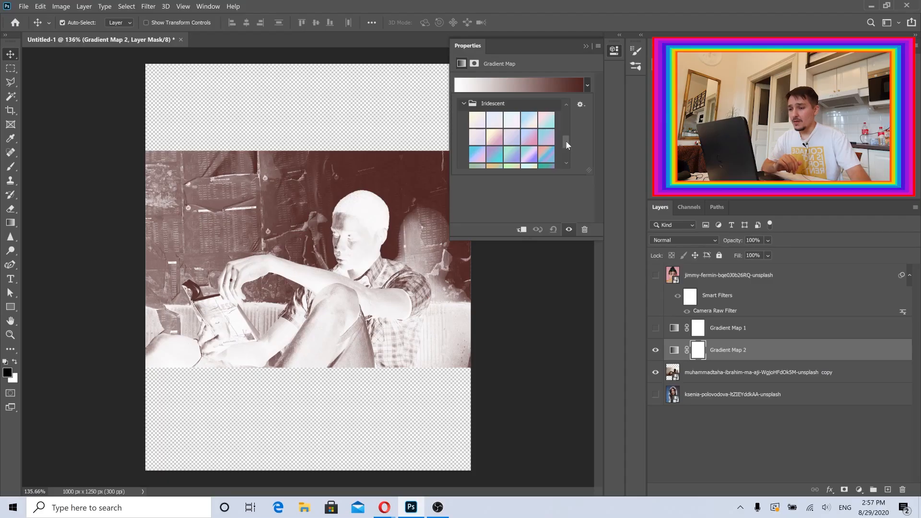
pyautogui.click(602, 61)
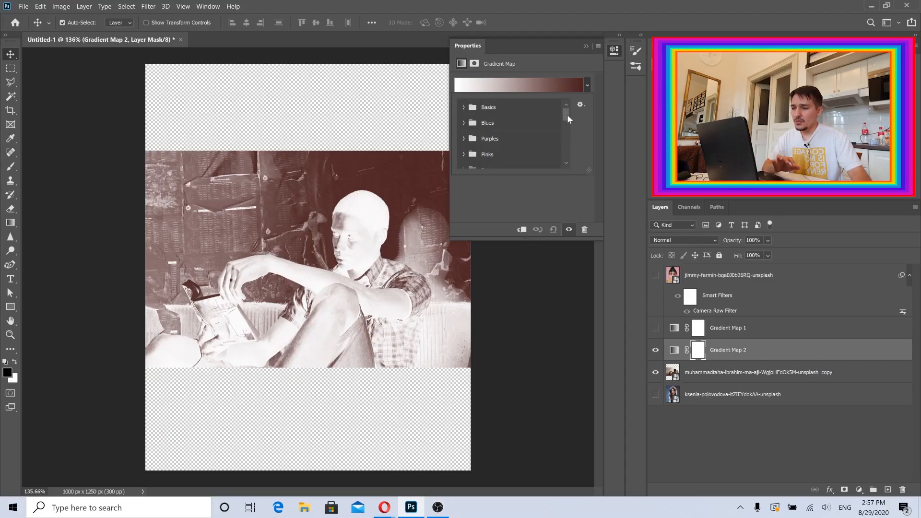
pyautogui.click(460, 107)
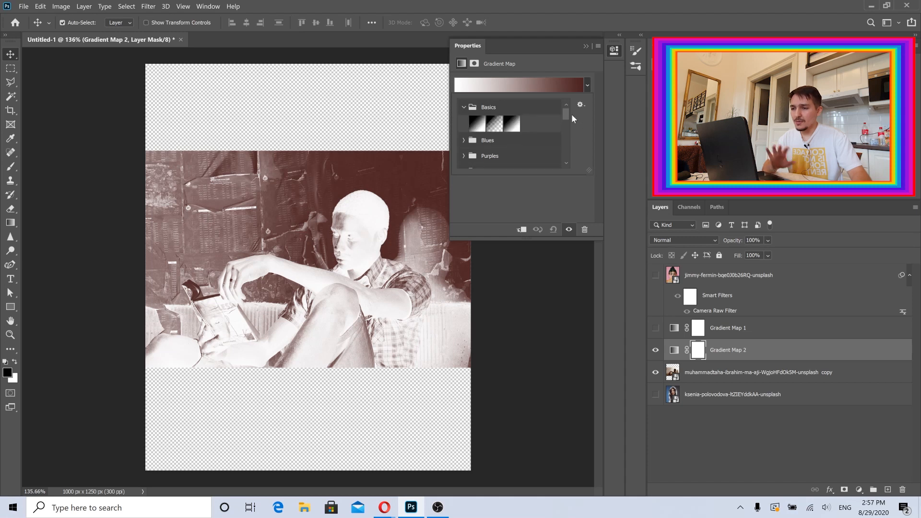
pyautogui.moveTo(565, 114); pyautogui.dragTo(568, 147)
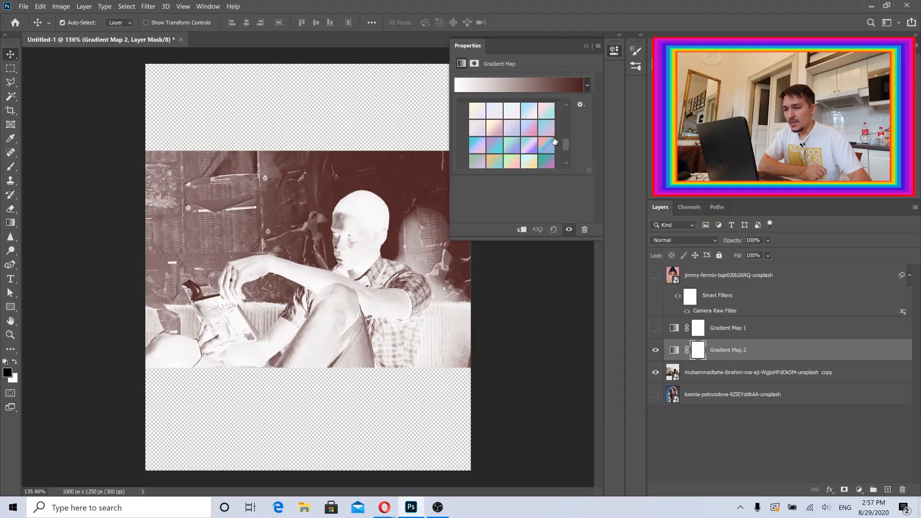
pyautogui.click(546, 146)
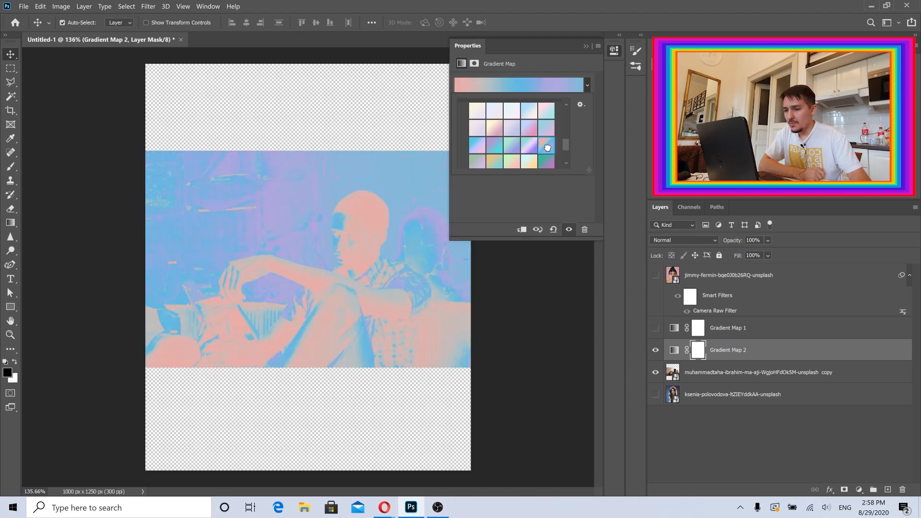
pyautogui.moveTo(565, 142); pyautogui.dragTo(565, 145)
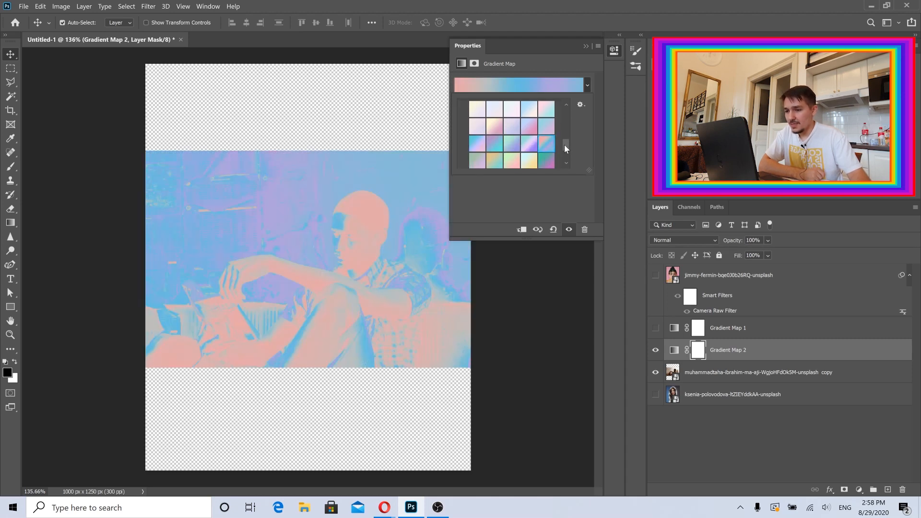
pyautogui.click(537, 203)
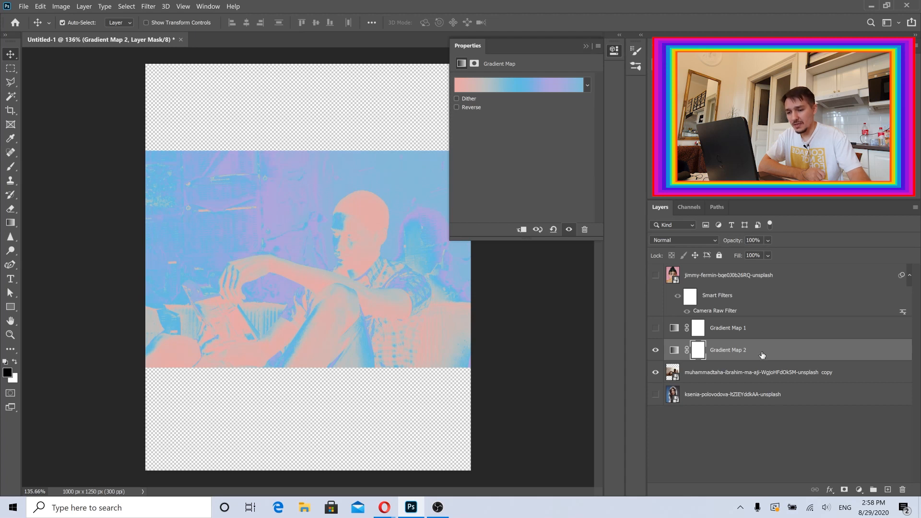
# Close the properties and set the gradient map layer's blend mode to Overlay.
pyautogui.hotkey('ctrl', '2')
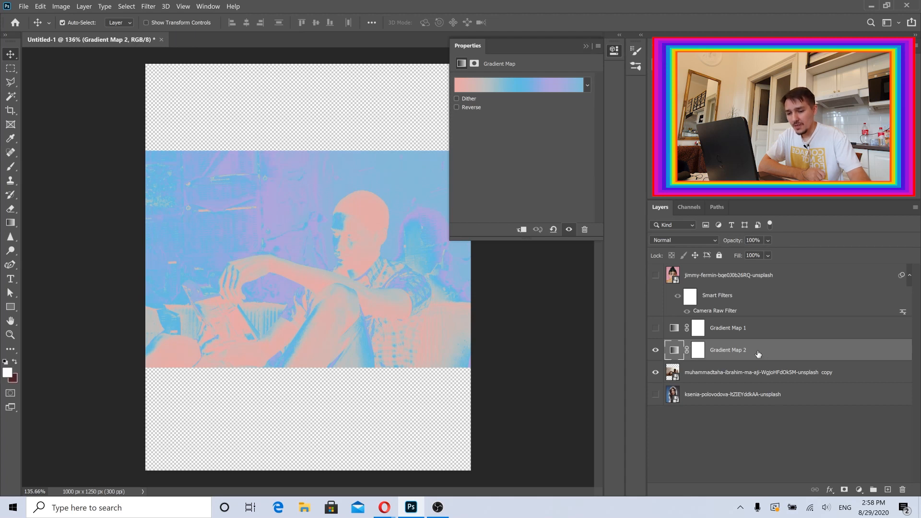
pyautogui.click(585, 46)
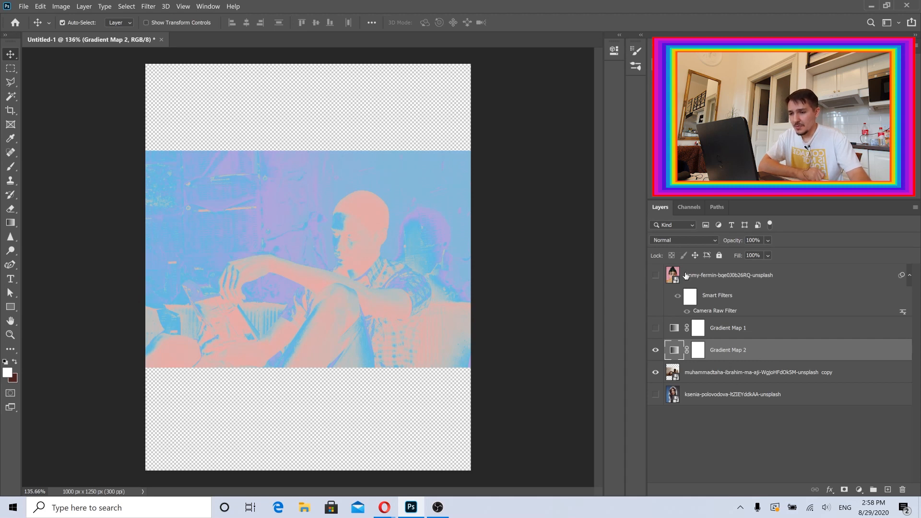
pyautogui.click(673, 240)
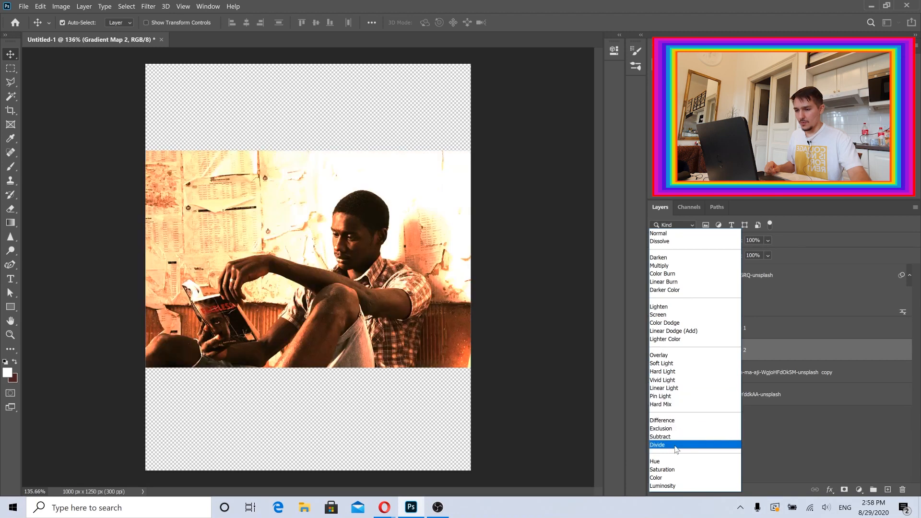
pyautogui.click(661, 356)
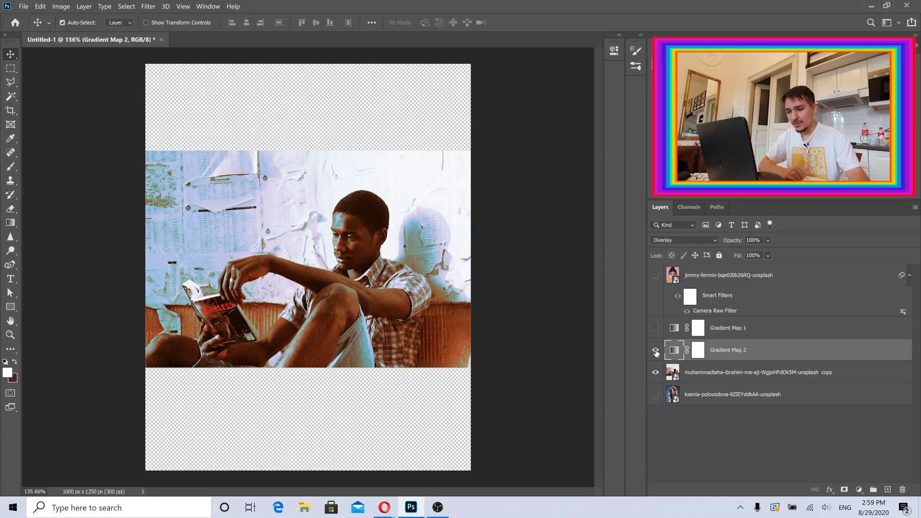
# Hide Gradient Map 2 and open the Camera Raw Filter on the man-reading photo layer.
pyautogui.click(656, 351)
pyautogui.click(746, 380)
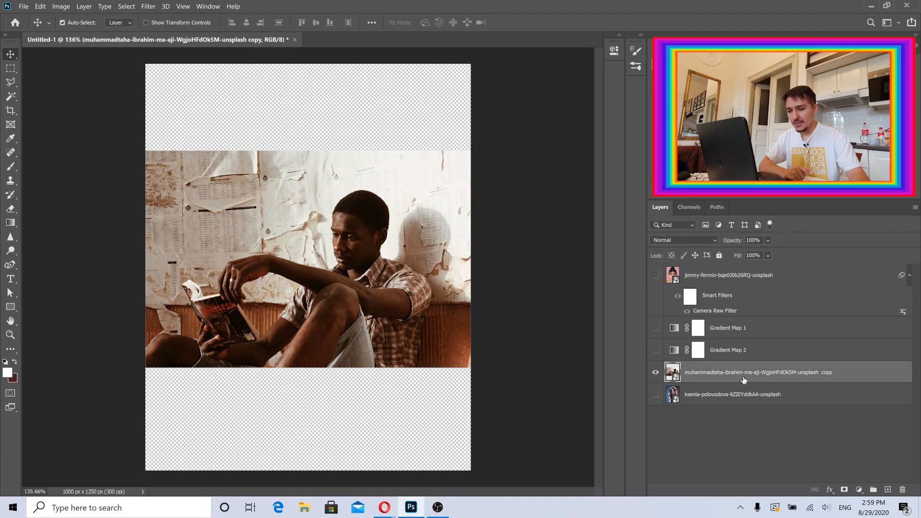
pyautogui.click(148, 7)
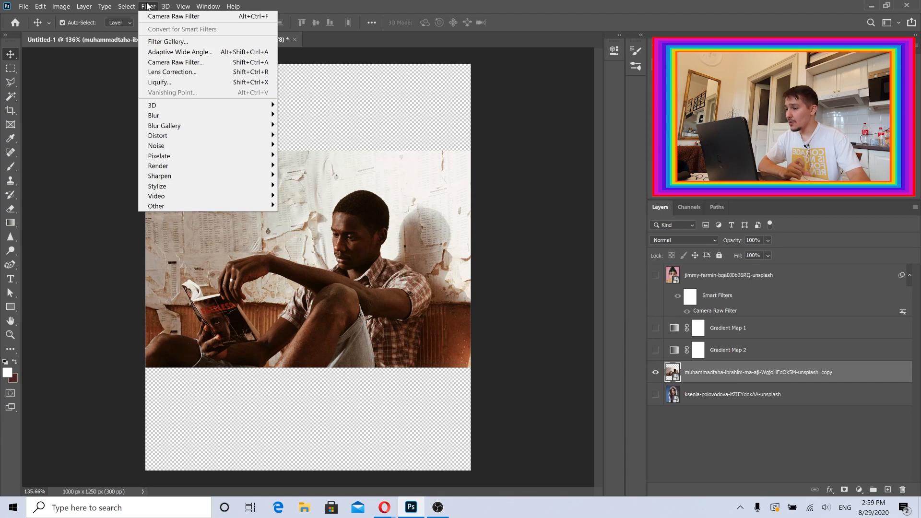
pyautogui.click(166, 63)
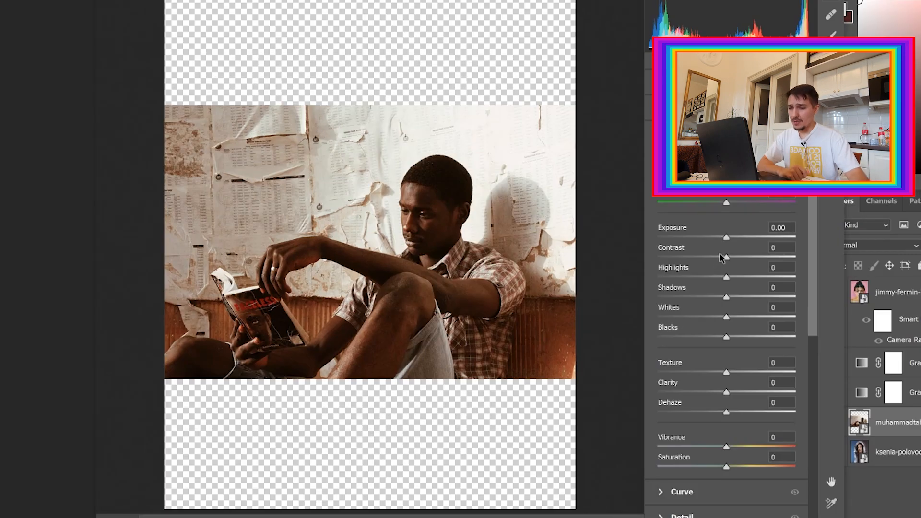
# Set Contrast to -100, comparing it against 0 on a zoomed-in view.
pyautogui.moveTo(722, 260); pyautogui.dragTo(601, 260)
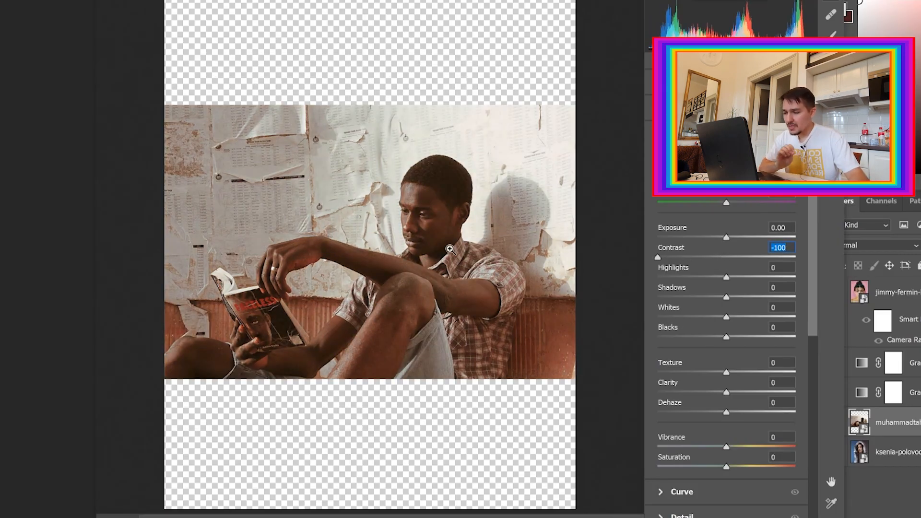
pyautogui.click(418, 229)
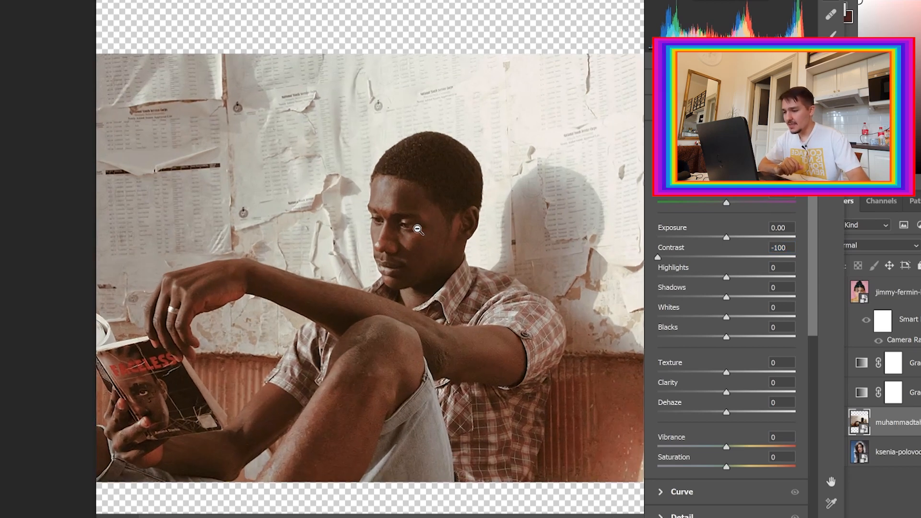
pyautogui.doubleClick(726, 259)
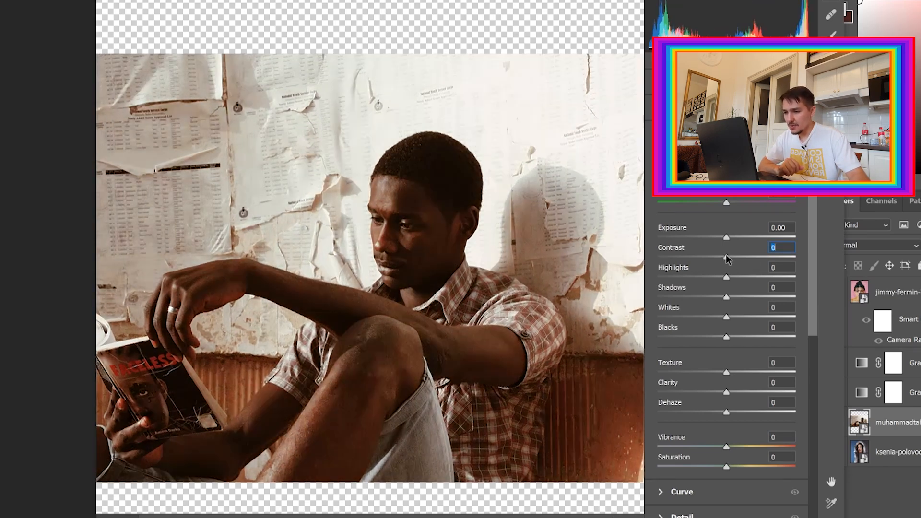
pyautogui.moveTo(726, 259); pyautogui.dragTo(442, 243)
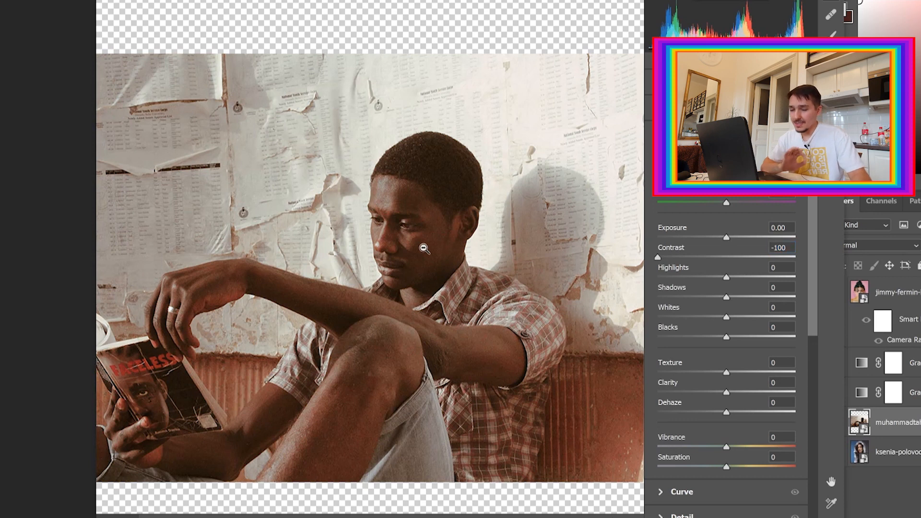
pyautogui.keyDown('alt'); pyautogui.click(424, 248); pyautogui.keyUp('alt')
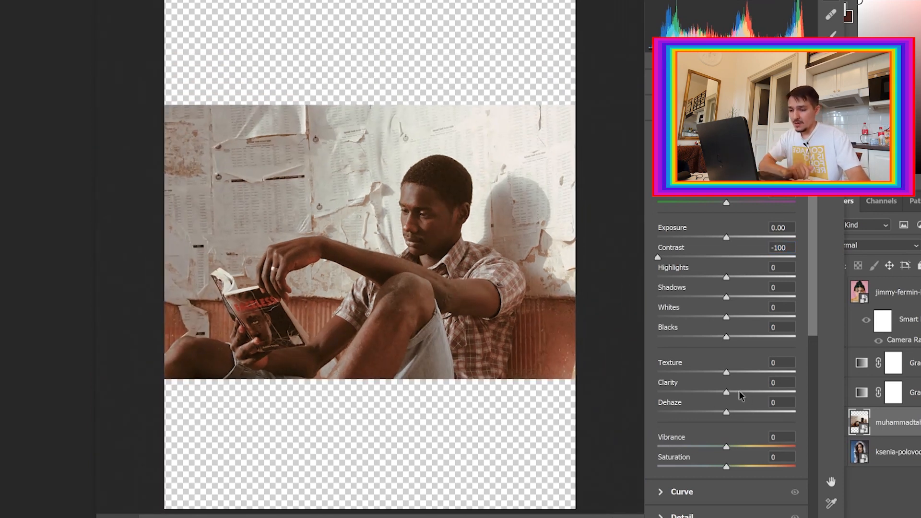
# Set Dehaze to +31, Exposure to 0.00, Shadows to +39, Whites to -7 and Blacks to +20.
pyautogui.moveTo(727, 412); pyautogui.dragTo(764, 415)
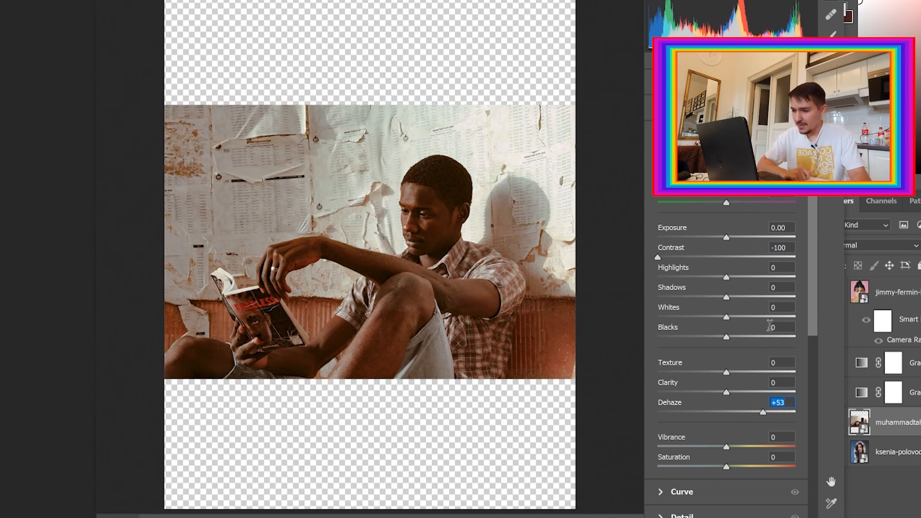
pyautogui.click(746, 412)
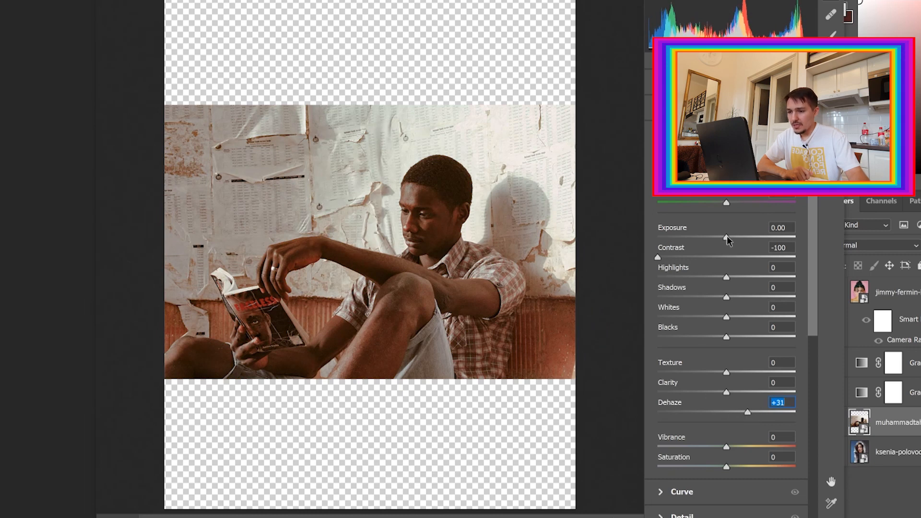
pyautogui.click(730, 237)
pyautogui.doubleClick(730, 237)
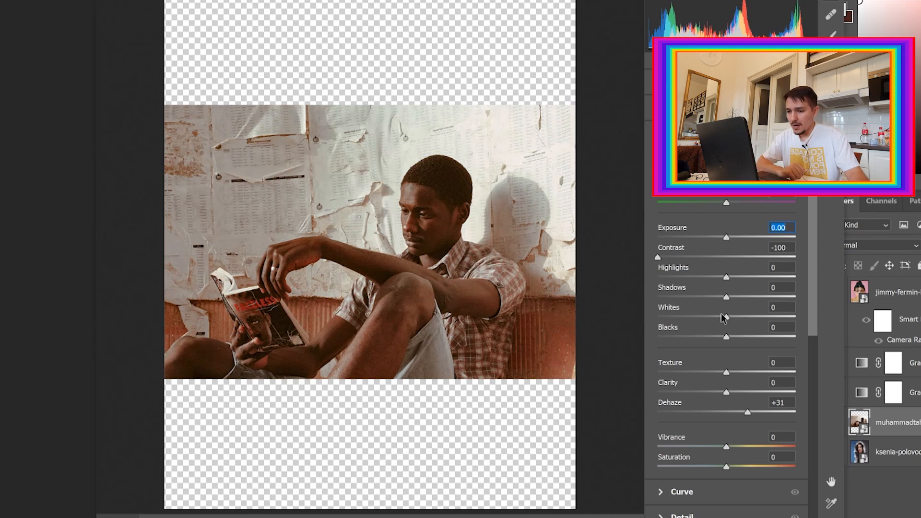
pyautogui.moveTo(727, 298); pyautogui.dragTo(756, 298)
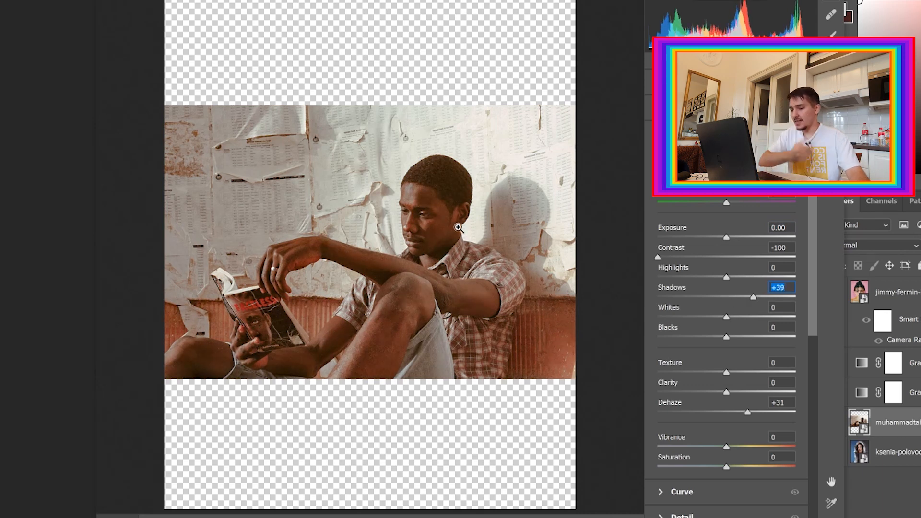
pyautogui.moveTo(726, 336); pyautogui.dragTo(721, 318)
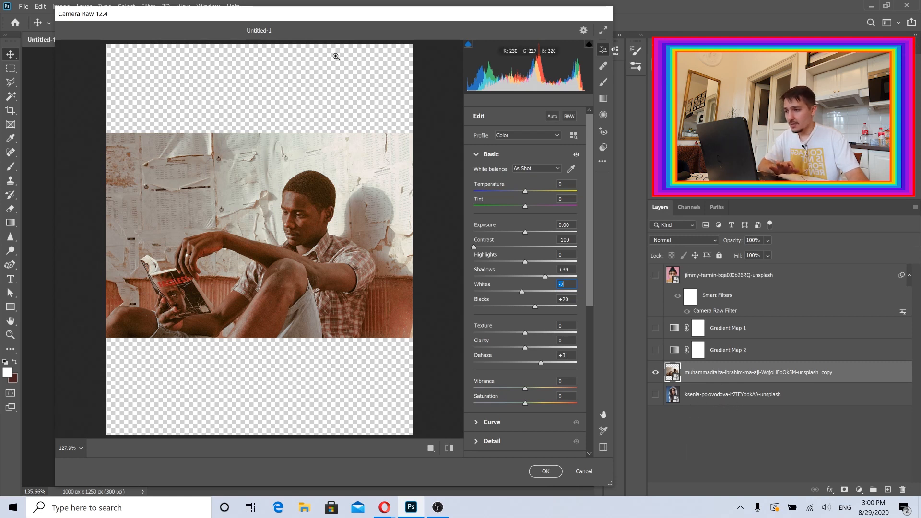
# Set Texture to -17 and Vibrance to +31 in the man-reading photo's Camera Raw Filter, comparing on a zoomed view.
pyautogui.moveTo(322, 20); pyautogui.dragTo(333, 23)
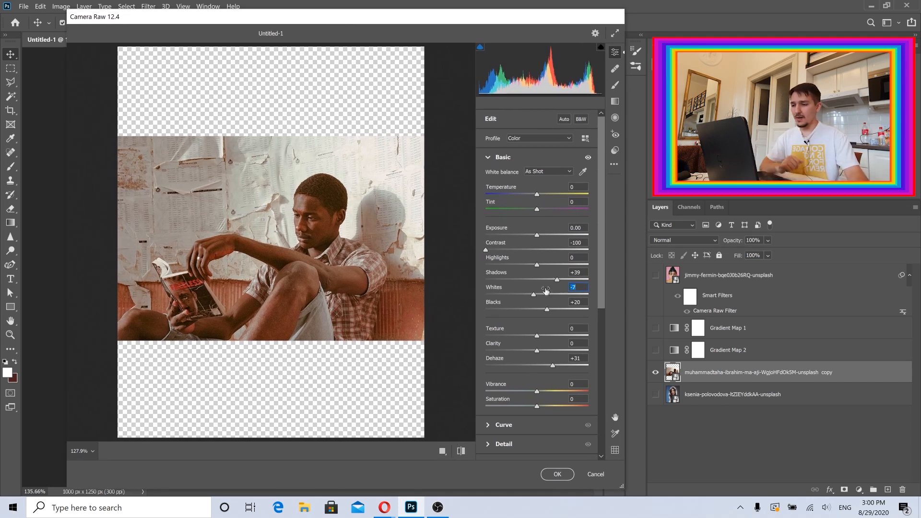
pyautogui.scroll(-2, 569, 294)
pyautogui.moveTo(536, 274)
pyautogui.mouseDown()
pyautogui.moveTo(557, 270)
pyautogui.moveTo(526, 272)
pyautogui.moveTo(538, 277)
pyautogui.mouseUp()
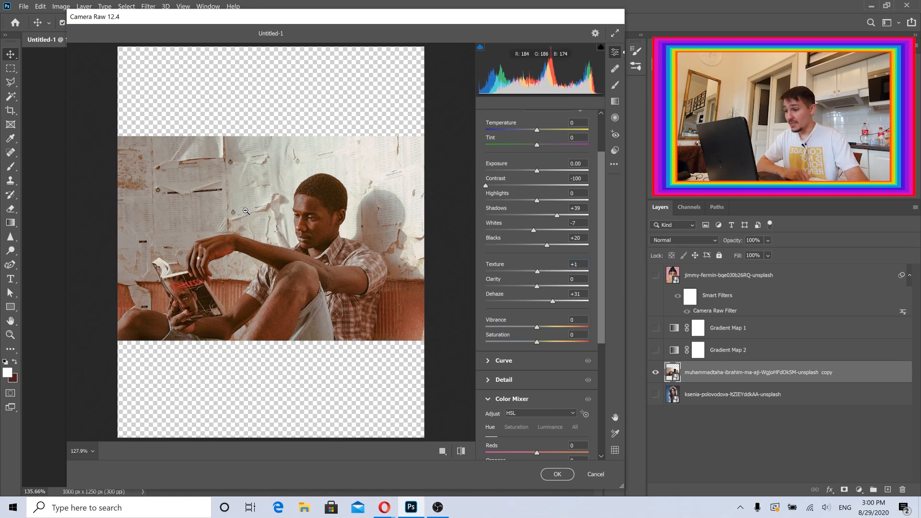
pyautogui.click(294, 228)
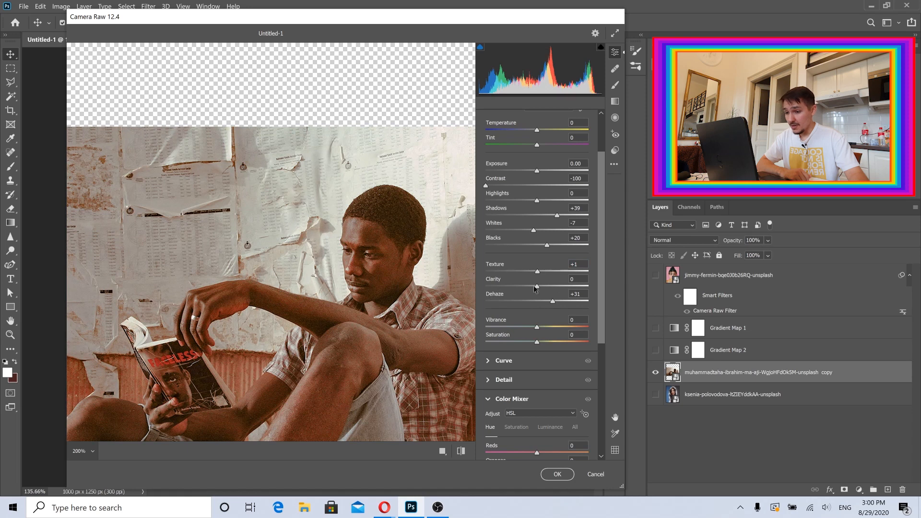
pyautogui.moveTo(537, 273); pyautogui.dragTo(528, 274)
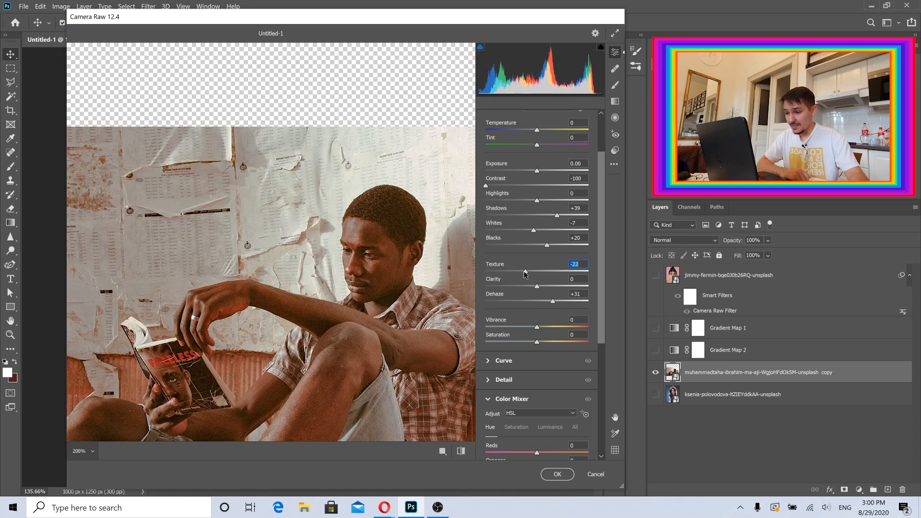
pyautogui.click(336, 288)
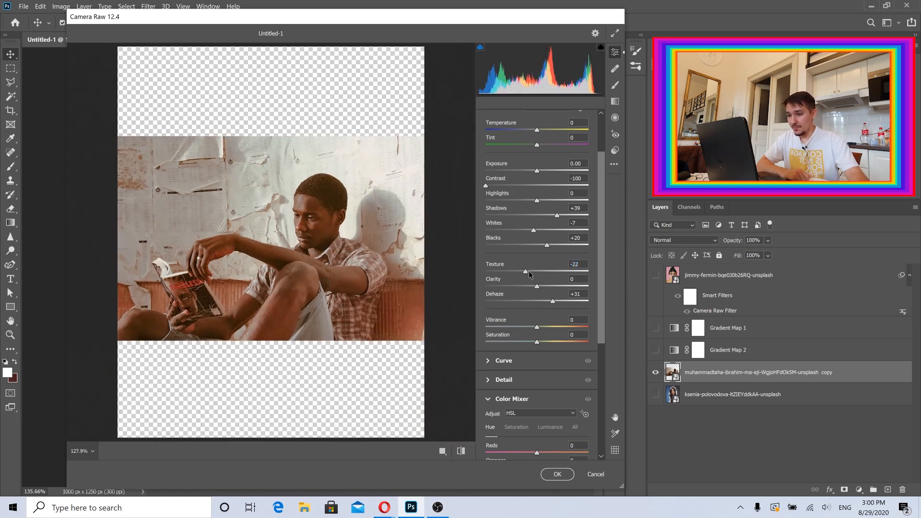
pyautogui.click(529, 271)
pyautogui.moveTo(537, 327); pyautogui.dragTo(557, 325)
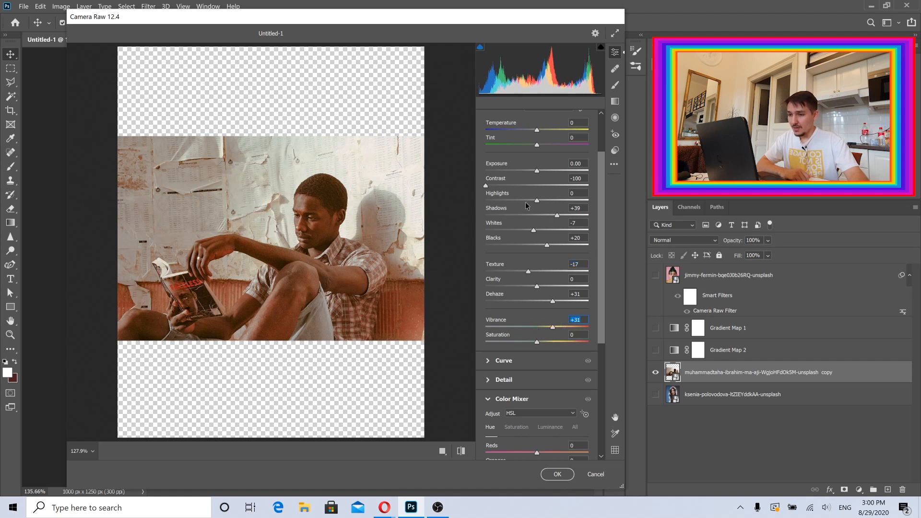
pyautogui.moveTo(537, 201); pyautogui.dragTo(549, 234)
# Set Color Mixer hues to Reds -100, Oranges +1, Yellows +100, Greens +100, Aquas +100, Blues -100, Purples +2, Magentas +6 and apply.
pyautogui.scroll(-5, 602, 315)
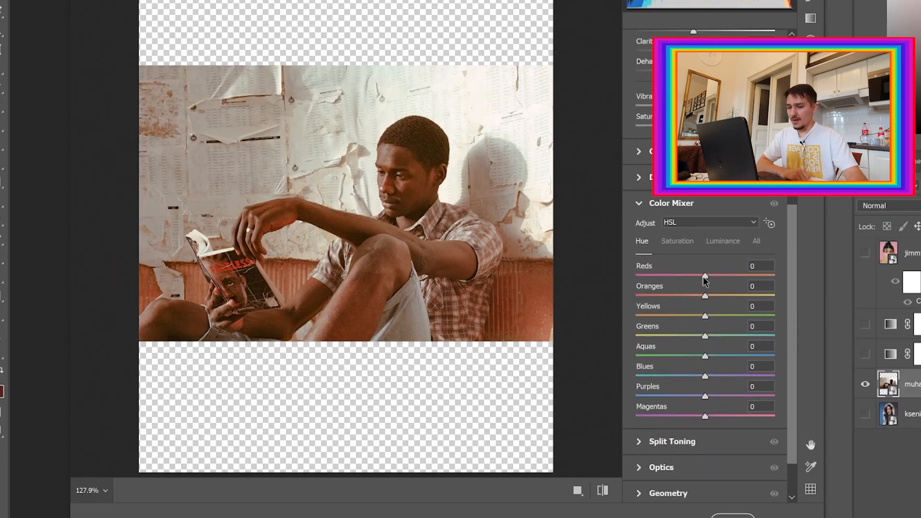
pyautogui.moveTo(705, 276); pyautogui.dragTo(620, 276)
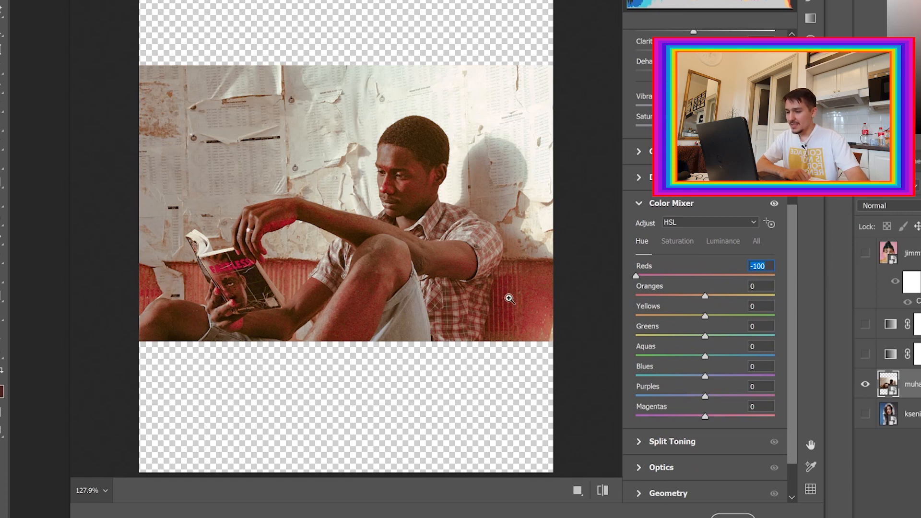
pyautogui.moveTo(705, 295); pyautogui.dragTo(777, 316)
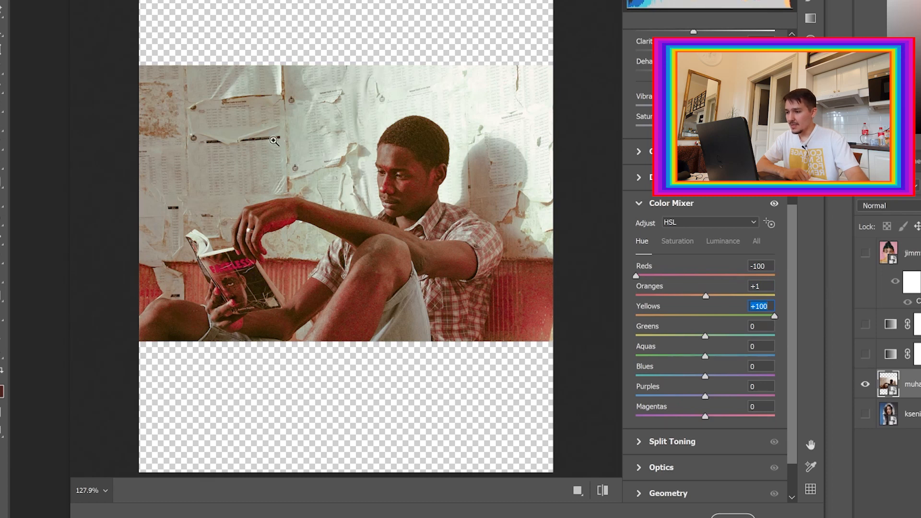
pyautogui.moveTo(774, 317); pyautogui.dragTo(597, 322)
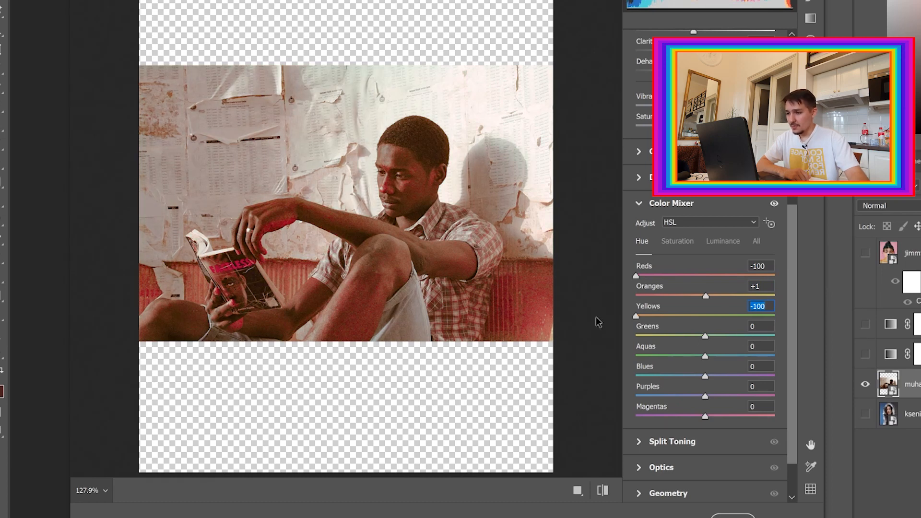
pyautogui.moveTo(713, 315); pyautogui.dragTo(791, 317)
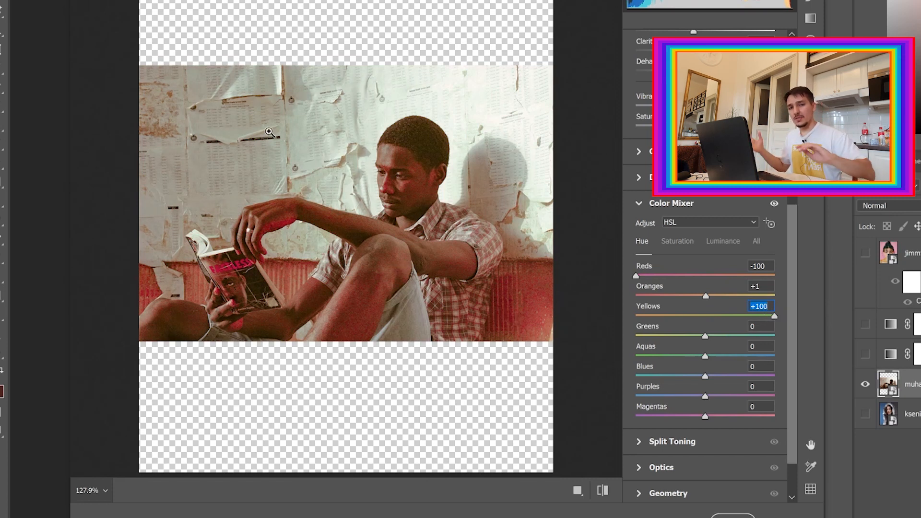
pyautogui.moveTo(705, 336); pyautogui.dragTo(787, 336)
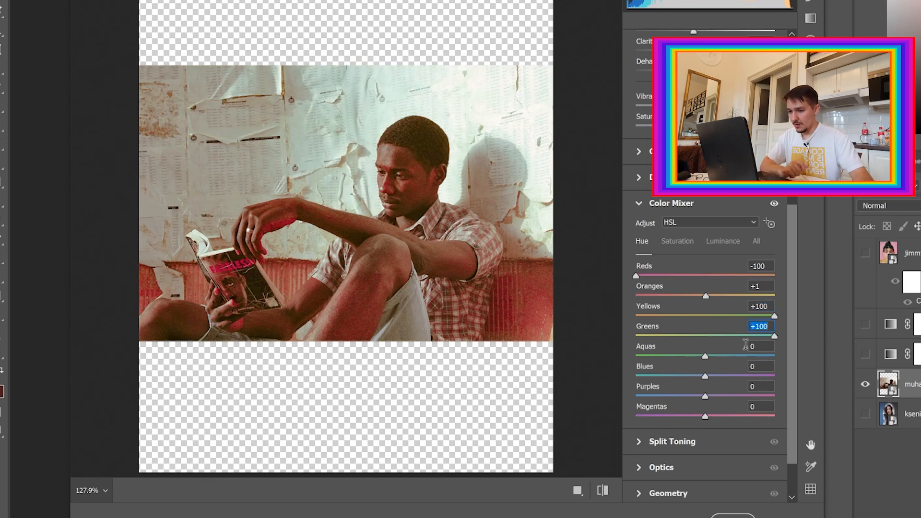
pyautogui.moveTo(705, 356); pyautogui.dragTo(790, 359)
pyautogui.moveTo(705, 376); pyautogui.dragTo(566, 377)
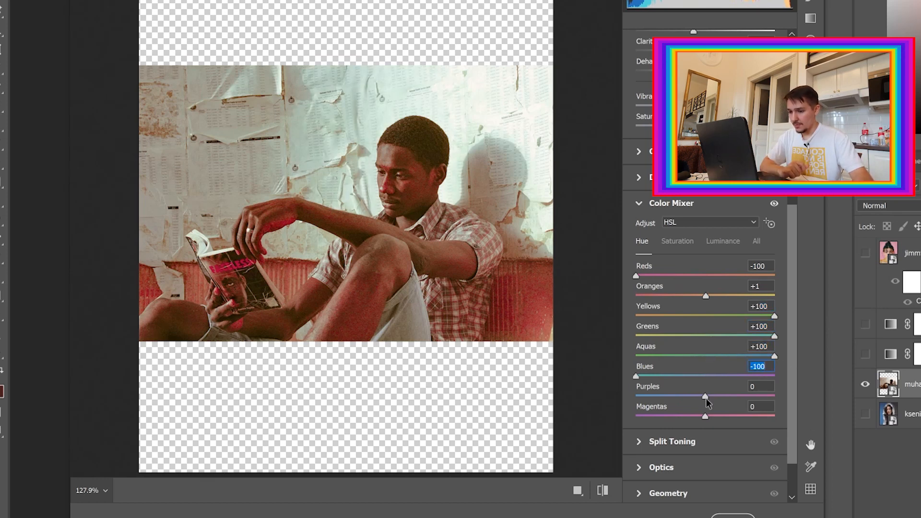
pyautogui.moveTo(705, 397); pyautogui.dragTo(706, 416)
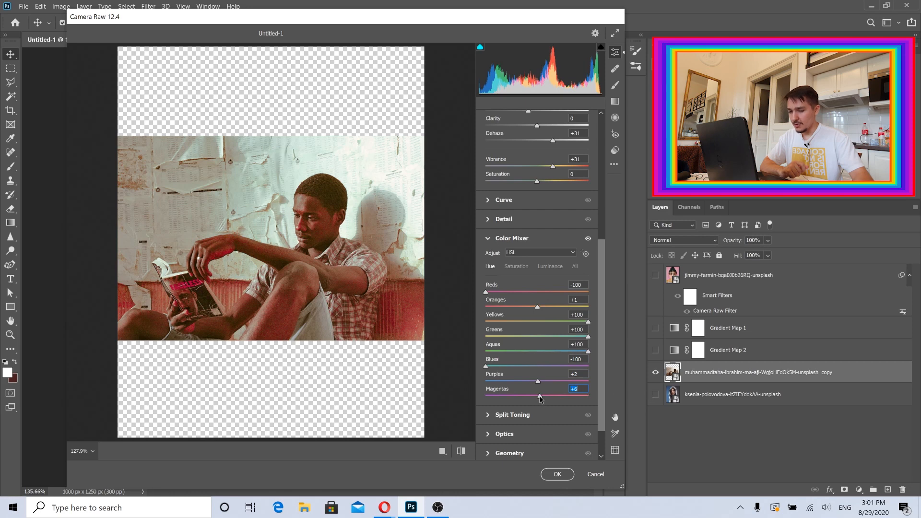
pyautogui.click(547, 474)
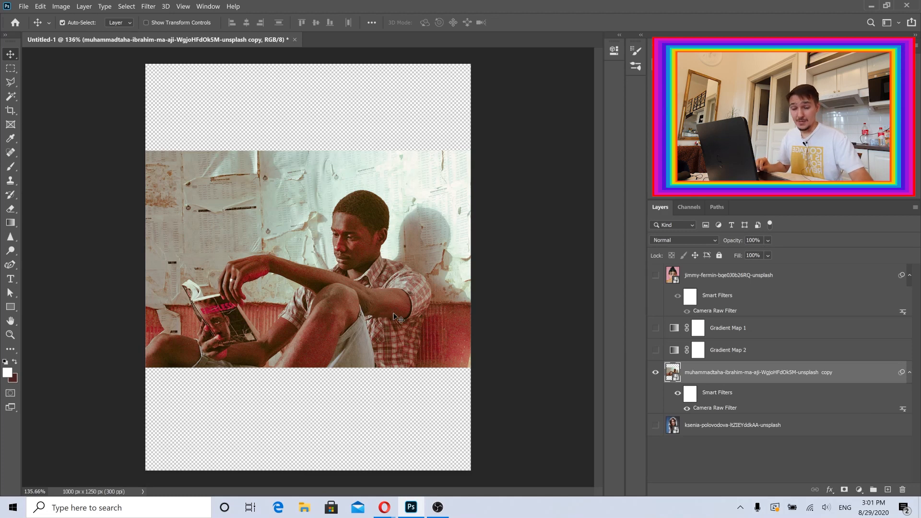
# Duplicate the man-reading layer into a second copy placed below it and disable the duplicate's Camera Raw Filter.
pyautogui.moveTo(322, 270); pyautogui.dragTo(323, 215)
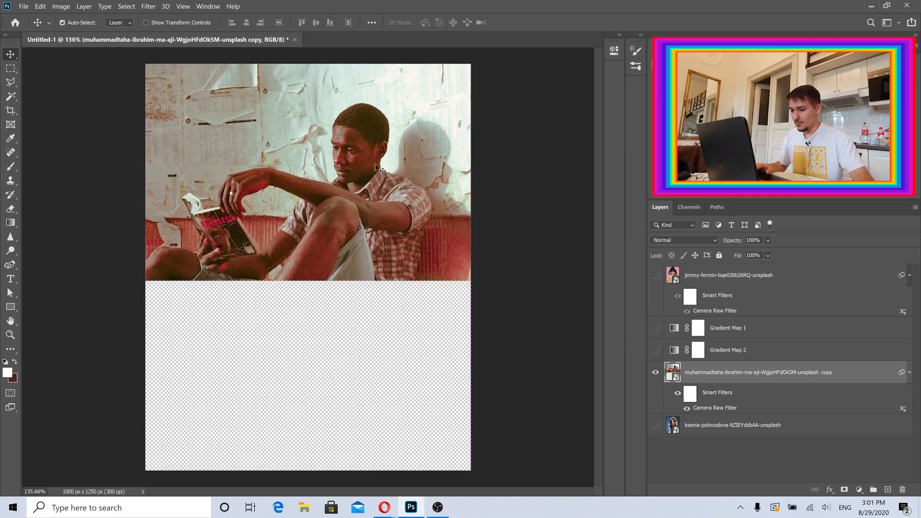
pyautogui.moveTo(348, 148); pyautogui.dragTo(359, 334)
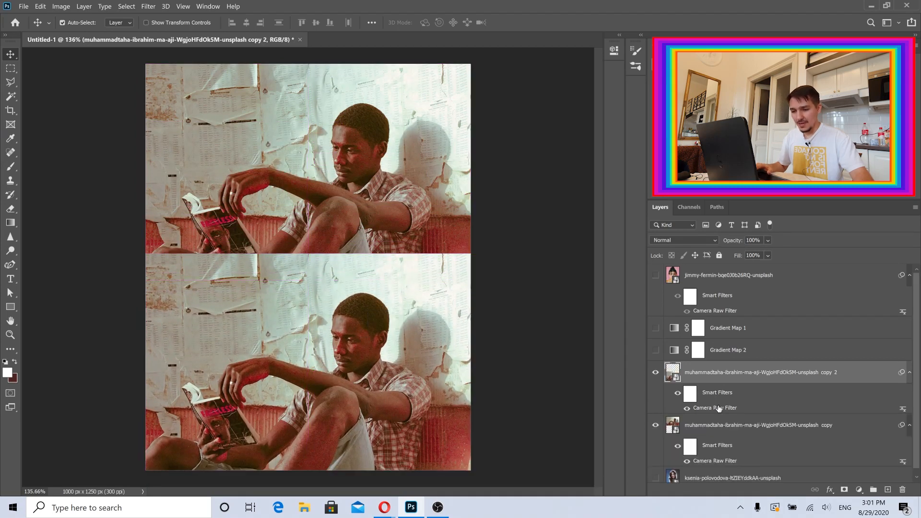
pyautogui.scroll(-1, 724, 408)
pyautogui.click(678, 387)
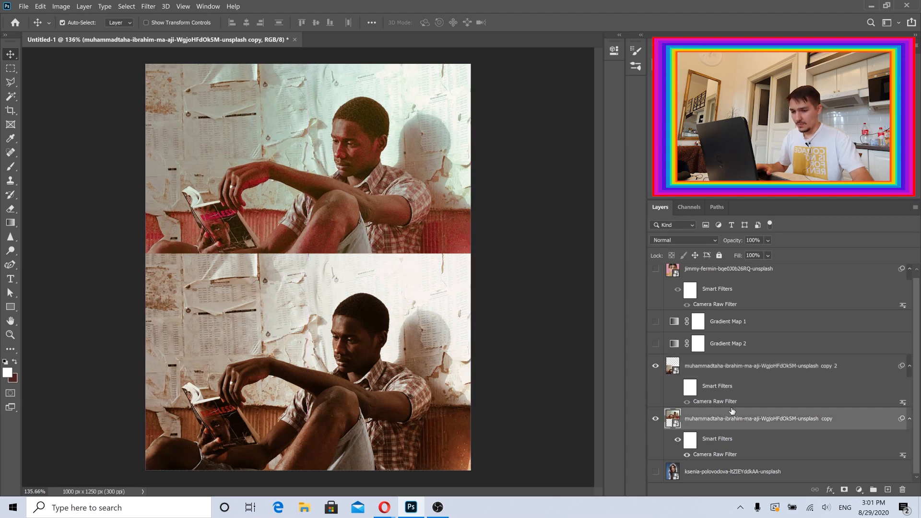
# Move the graded man-reading layer above the duplicate, recentre it, and hide the duplicate layer.
pyautogui.moveTo(727, 420); pyautogui.dragTo(707, 366)
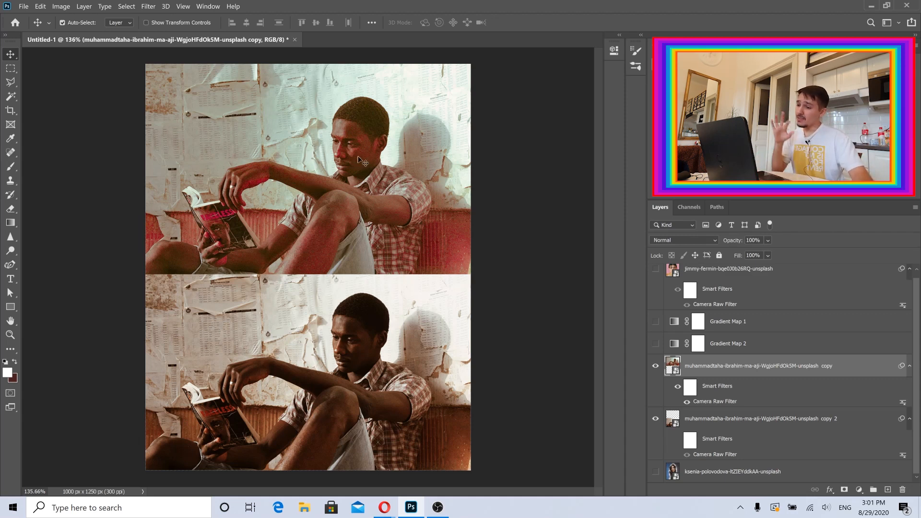
pyautogui.click(354, 368)
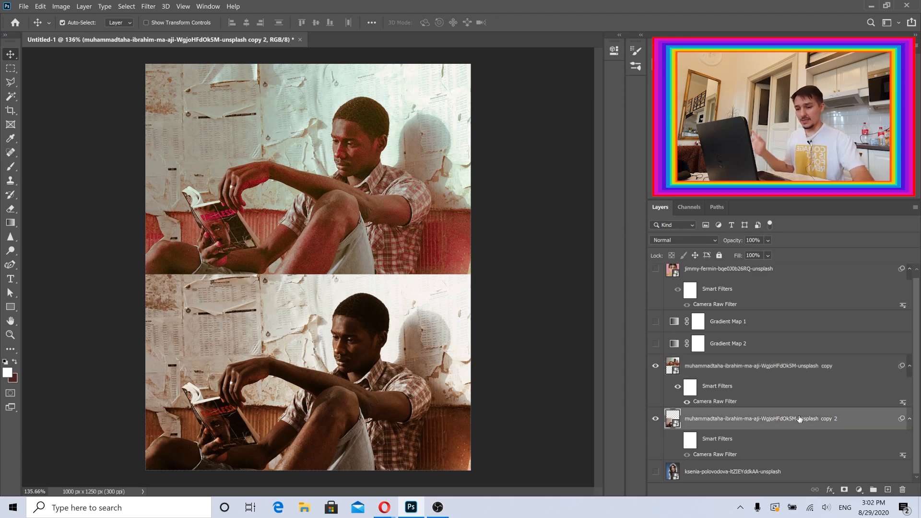
pyautogui.click(655, 418)
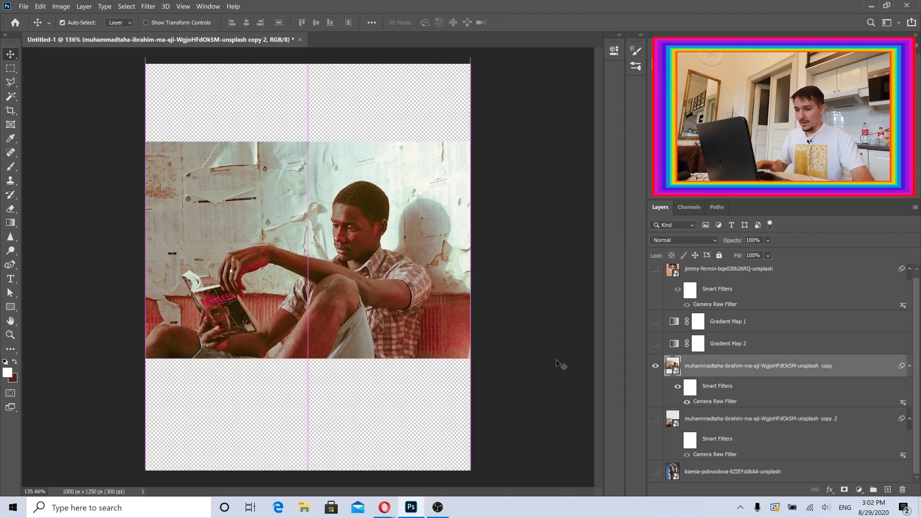
pyautogui.click(739, 384)
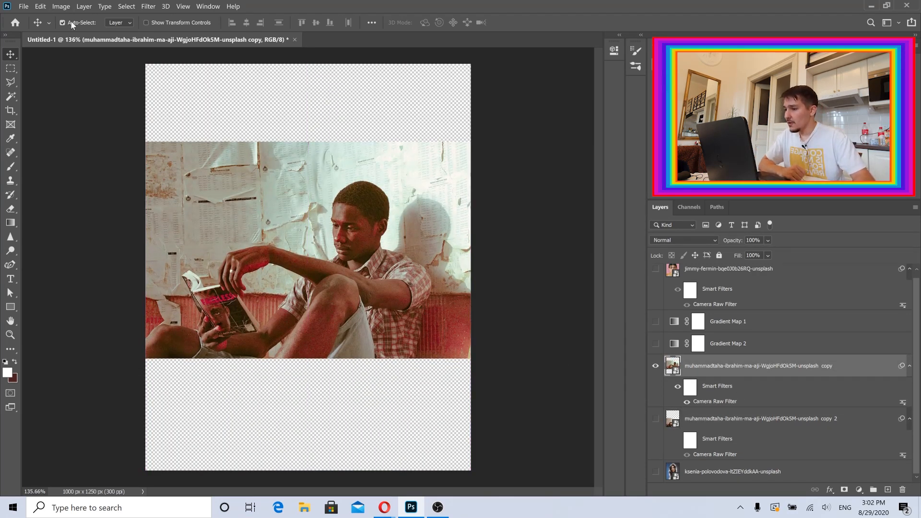
# Open Color Balance on the graded man-reading layer.
pyautogui.click(57, 8)
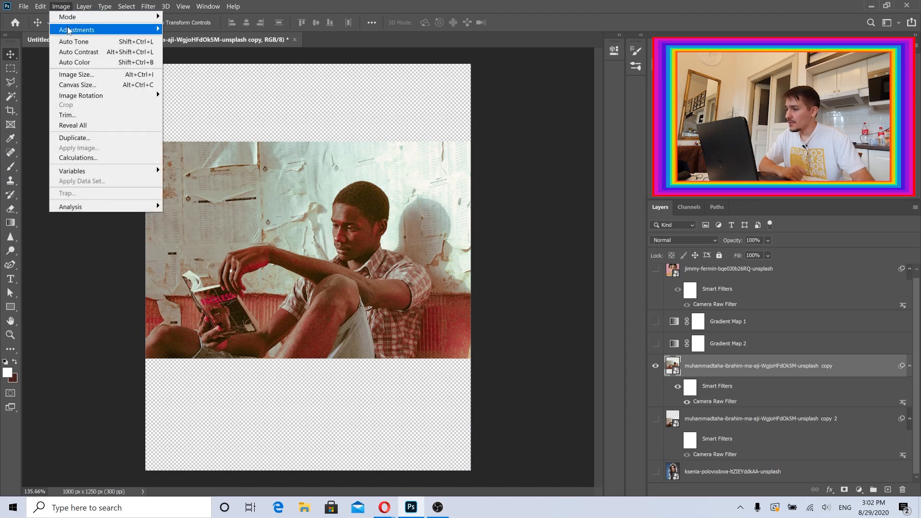
pyautogui.moveTo(111, 29)
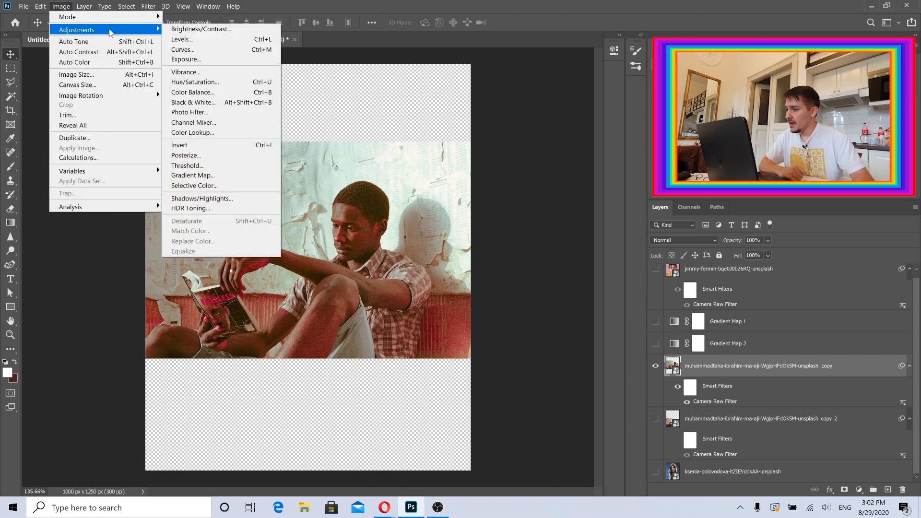
pyautogui.click(217, 92)
pyautogui.moveTo(476, 35); pyautogui.dragTo(550, 76)
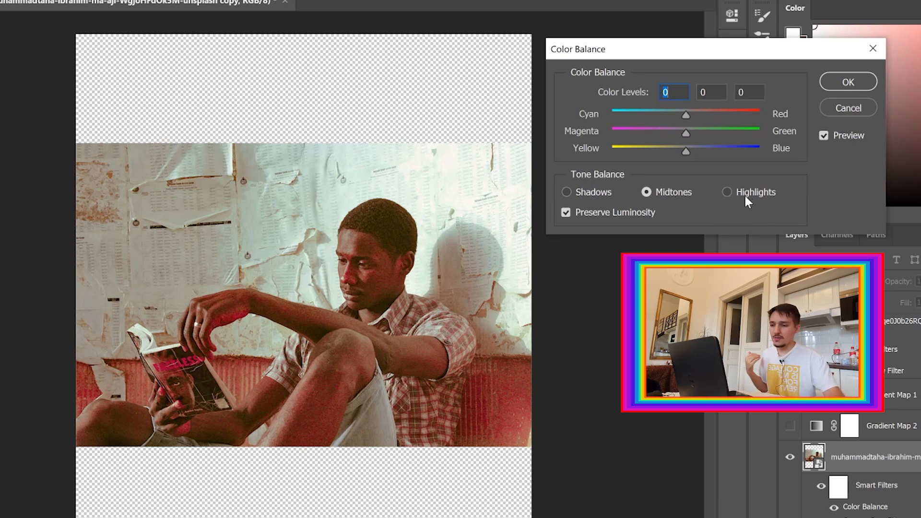
pyautogui.click(729, 192)
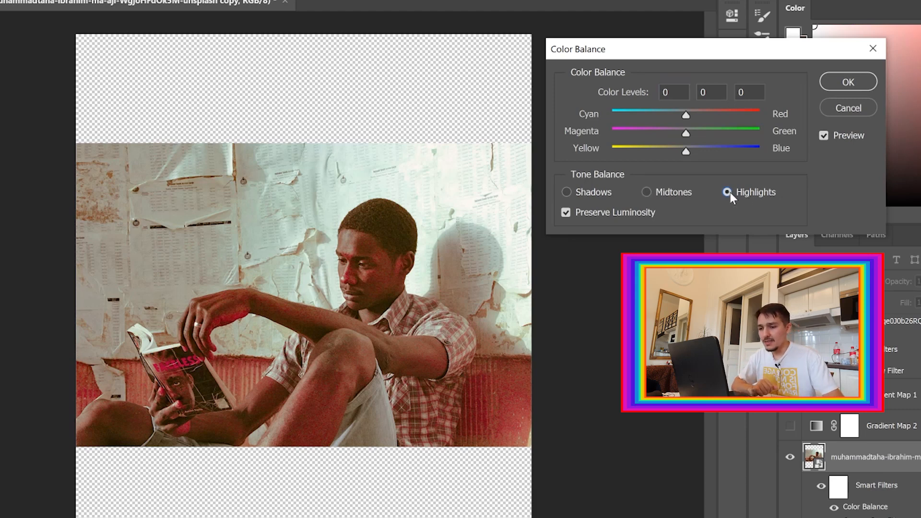
pyautogui.click(657, 194)
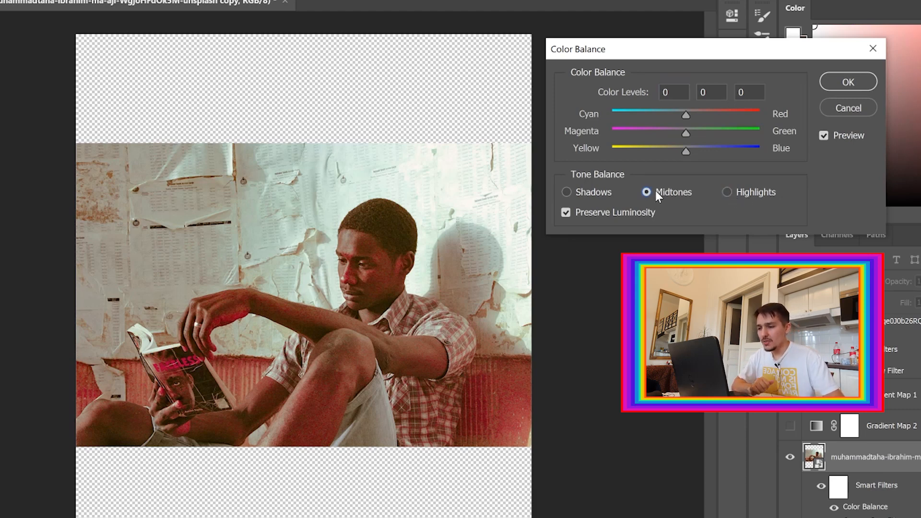
pyautogui.moveTo(686, 113); pyautogui.dragTo(634, 111)
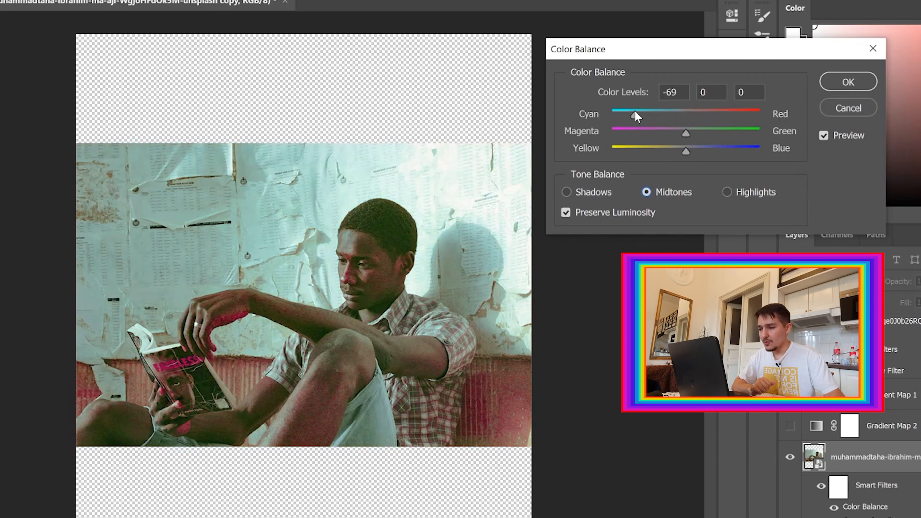
pyautogui.hotkey('ctrl', 'z')
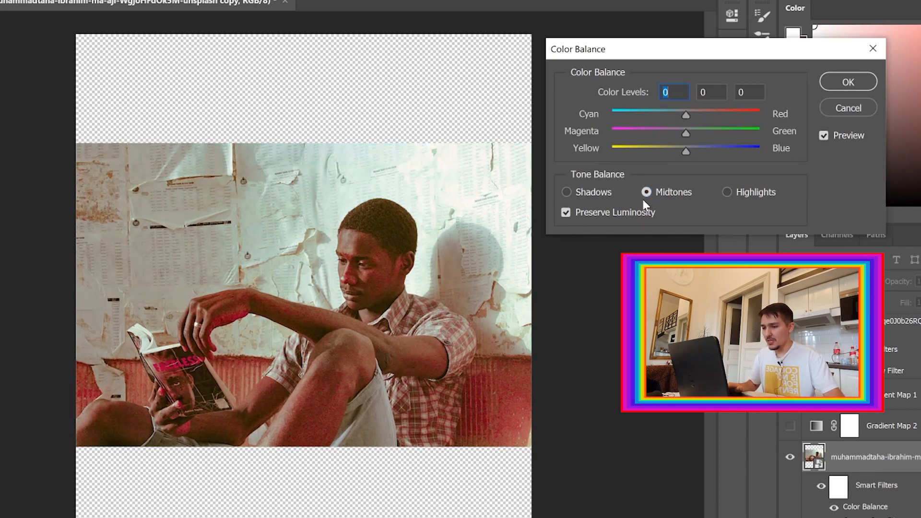
pyautogui.moveTo(687, 151); pyautogui.dragTo(749, 150)
pyautogui.hotkey('ctrl', 'z')
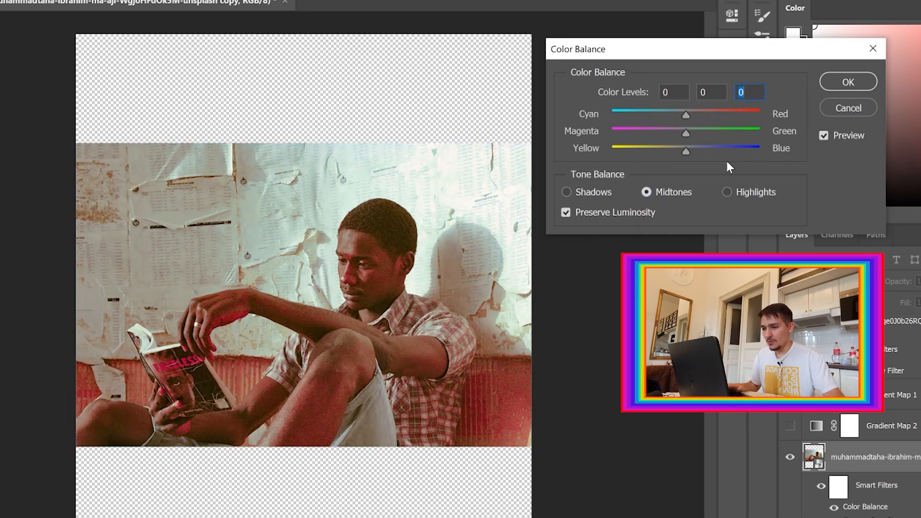
pyautogui.moveTo(686, 151); pyautogui.dragTo(632, 150)
pyautogui.hotkey('ctrl', 'z')
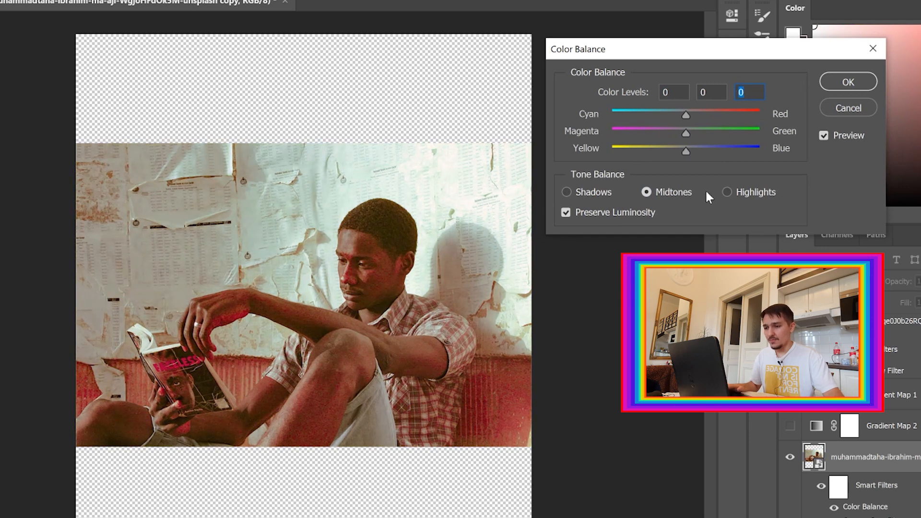
# Set the Color Balance highlights to -38 Cyan/Red, +5 Magenta/Green and +13 Yellow/Blue.
pyautogui.click(727, 193)
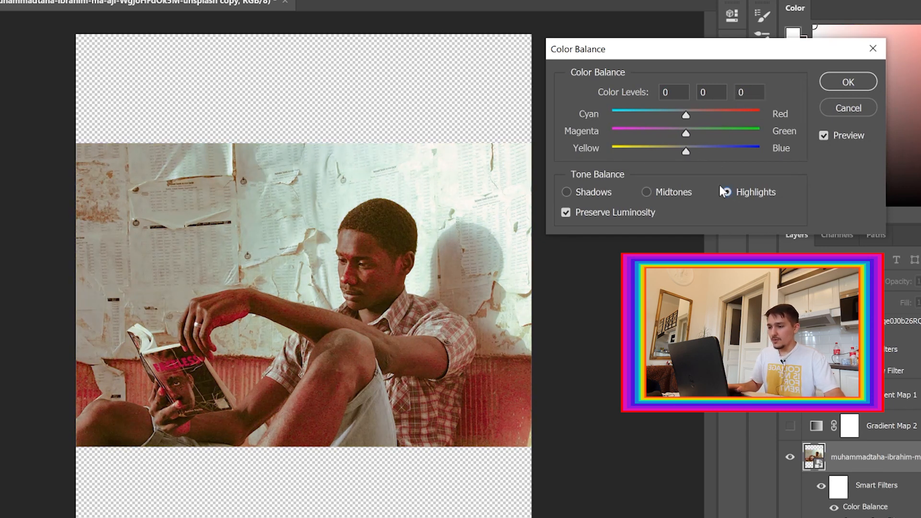
pyautogui.moveTo(685, 112); pyautogui.dragTo(664, 112)
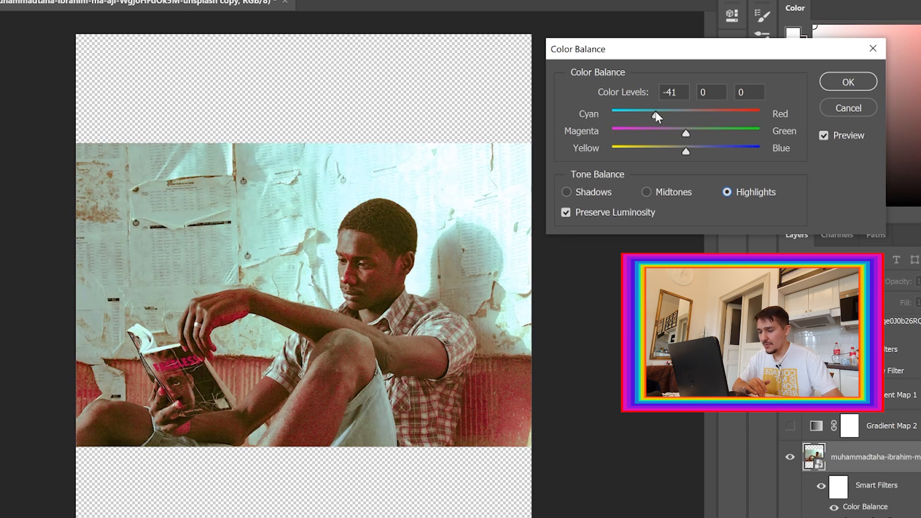
pyautogui.moveTo(658, 111); pyautogui.dragTo(659, 112)
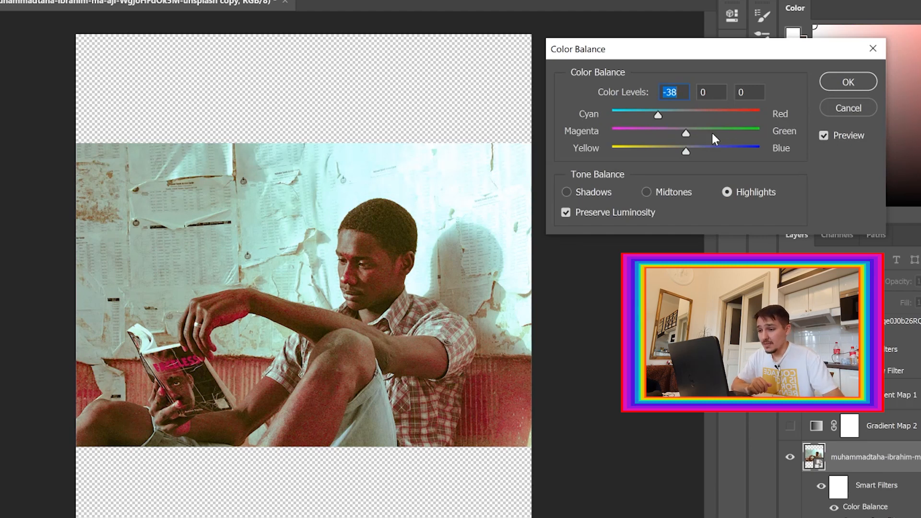
pyautogui.moveTo(687, 134)
pyautogui.mouseDown()
pyautogui.moveTo(662, 135)
pyautogui.moveTo(692, 135)
pyautogui.moveTo(664, 150)
pyautogui.moveTo(696, 150)
pyautogui.mouseUp()
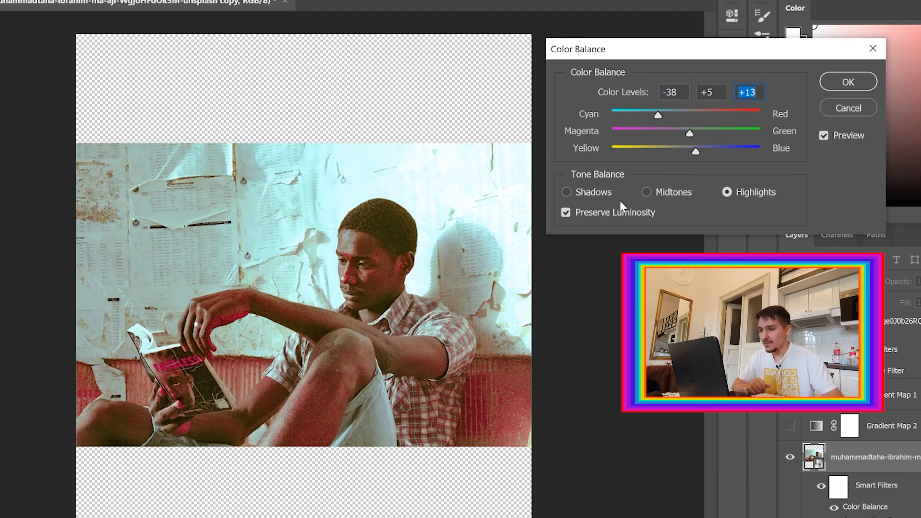
# Try shadow color levels of +28, +11 and -15, then reset all three back to 0.
pyautogui.click(588, 194)
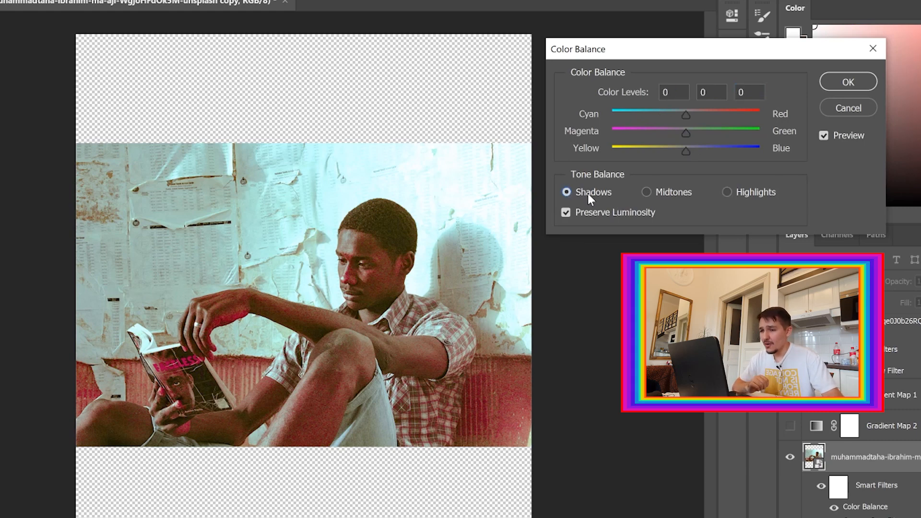
pyautogui.moveTo(685, 117); pyautogui.dragTo(706, 115)
pyautogui.moveTo(646, 132); pyautogui.dragTo(674, 151)
pyautogui.click(661, 91)
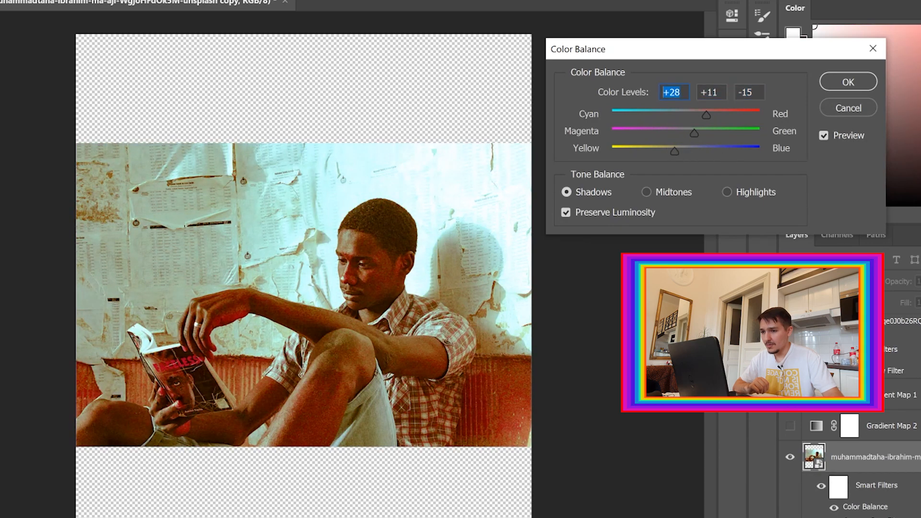
pyautogui.write('0')
pyautogui.press('Tab')
pyautogui.write('0')
pyautogui.press('Tab')
pyautogui.write('0')
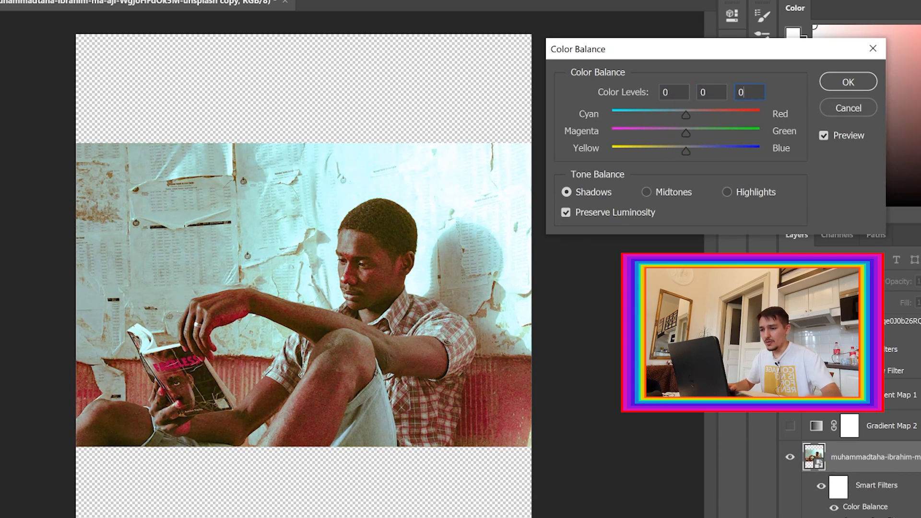
# Toggle the preview to compare the highlight balance and apply the Color Balance.
pyautogui.click(824, 136)
pyautogui.click(824, 136)
pyautogui.click(825, 135)
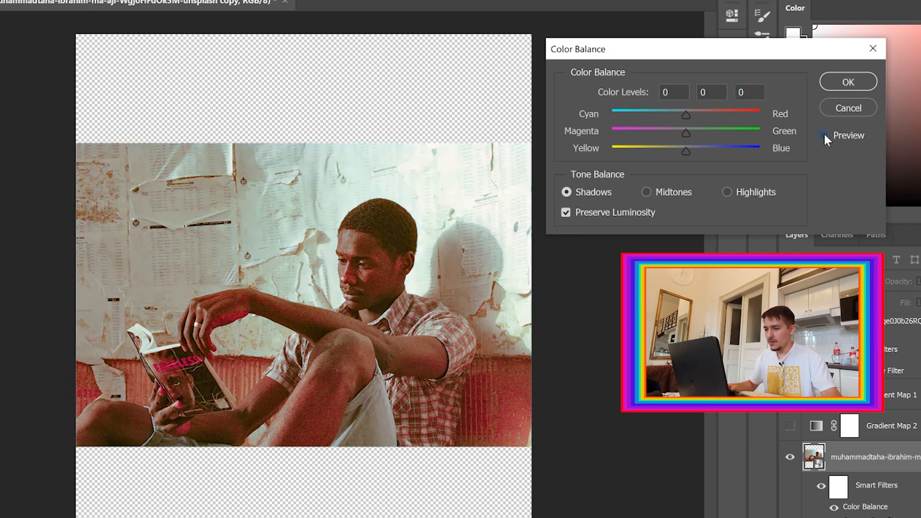
pyautogui.click(825, 135)
pyautogui.click(824, 135)
pyautogui.click(824, 135)
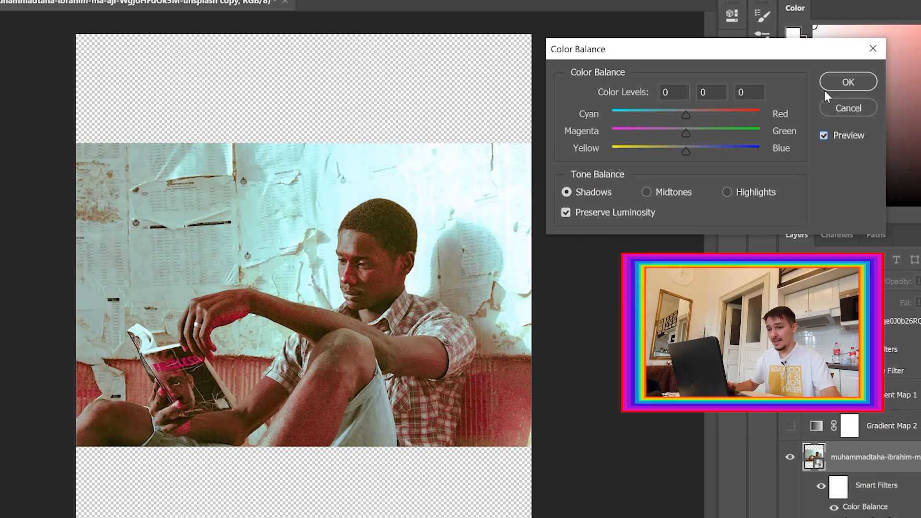
pyautogui.click(827, 84)
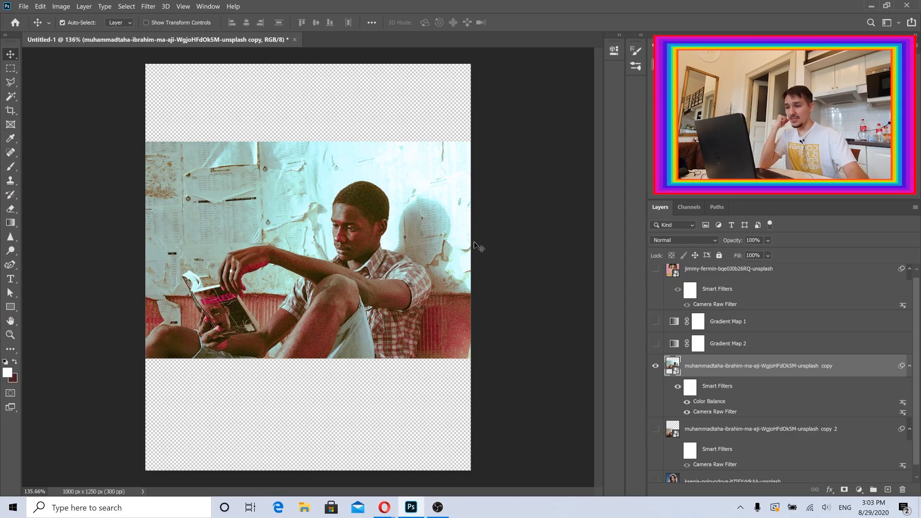
# Hide the graded man-reading layer and make the bottom portrait layer visible and active.
pyautogui.click(656, 366)
pyautogui.scroll(-1, 657, 417)
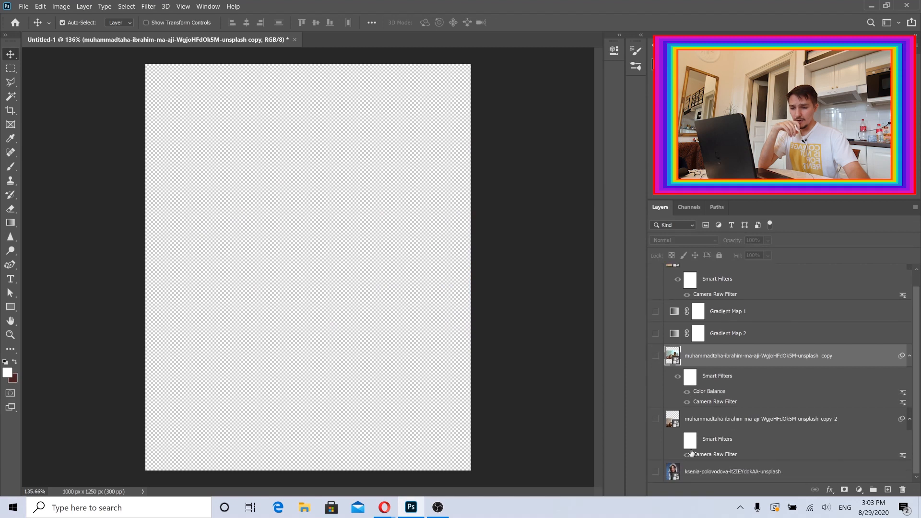
pyautogui.click(656, 472)
pyautogui.click(714, 478)
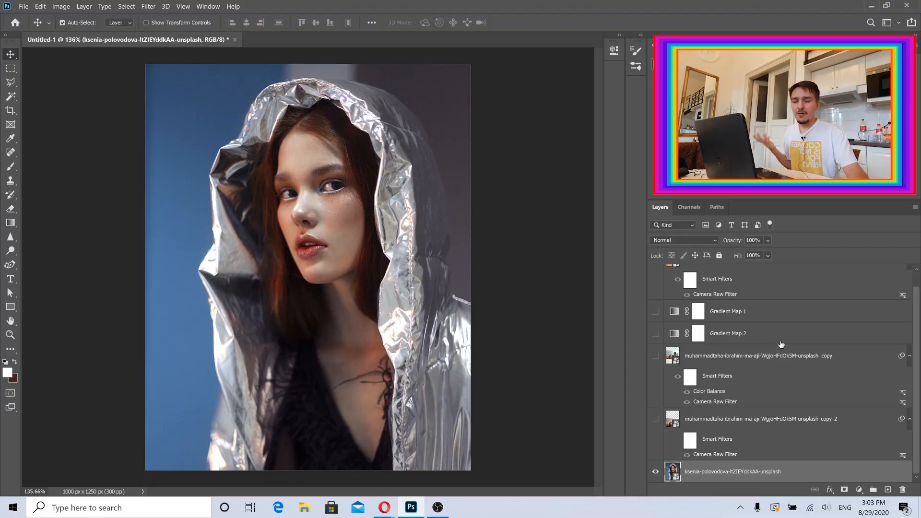
# Show Gradient Map 2 and move it down to sit directly above the portrait layer.
pyautogui.click(739, 338)
pyautogui.click(657, 334)
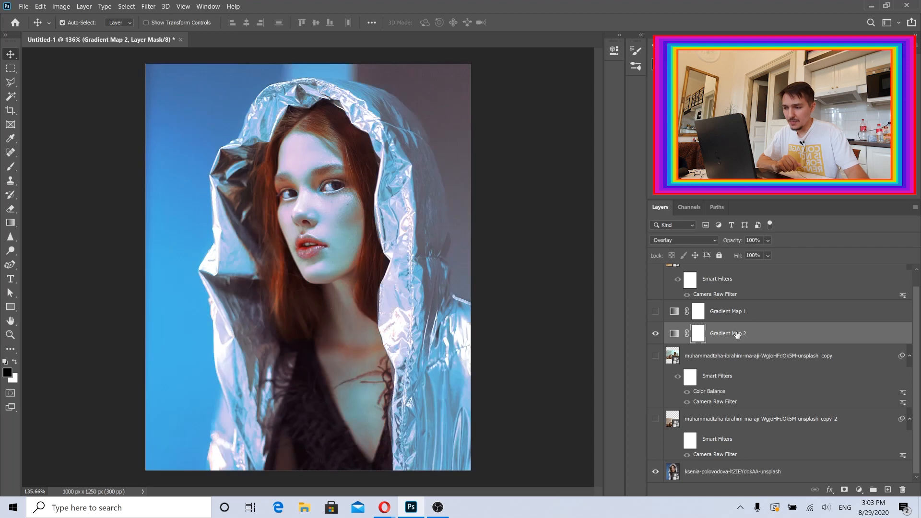
pyautogui.moveTo(731, 453); pyautogui.dragTo(734, 436)
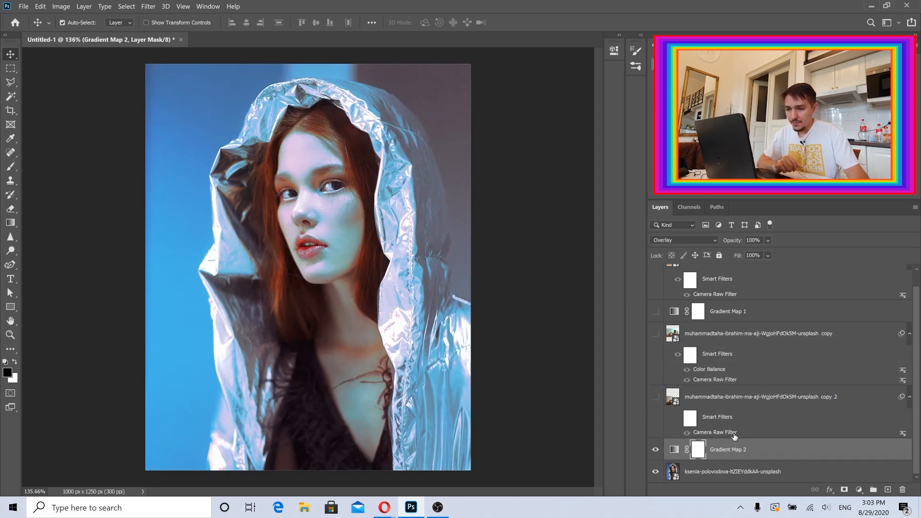
pyautogui.click(739, 454)
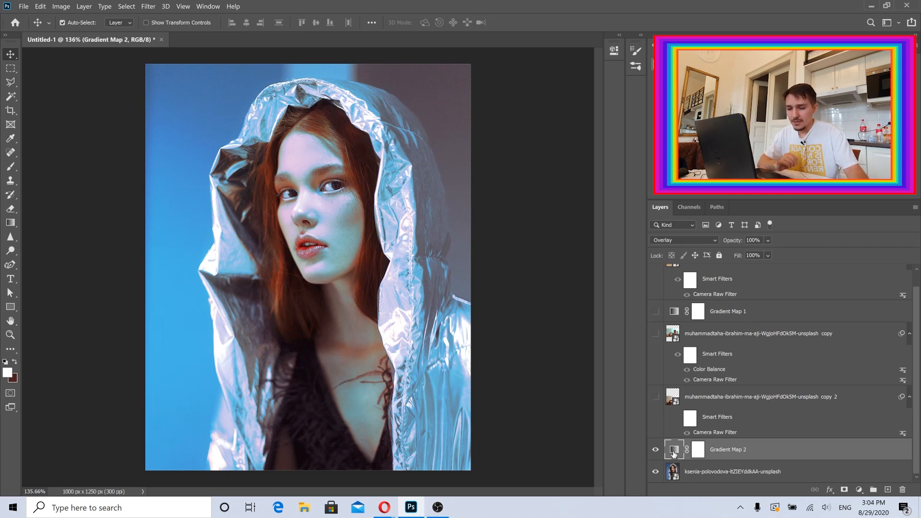
# Try gradient presets on Gradient Map 2, settling on a cyan-to-pink Iridescent gradient, and close its properties.
pyautogui.doubleClick(673, 453)
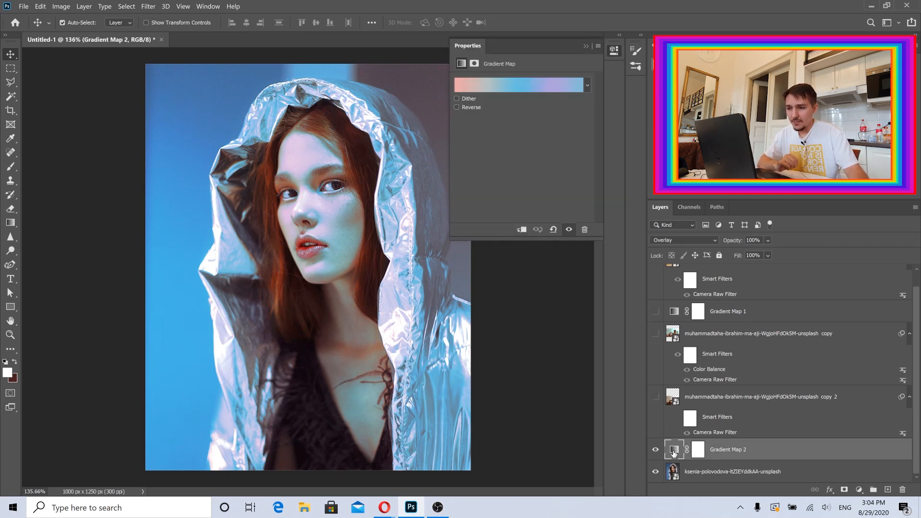
pyautogui.click(587, 86)
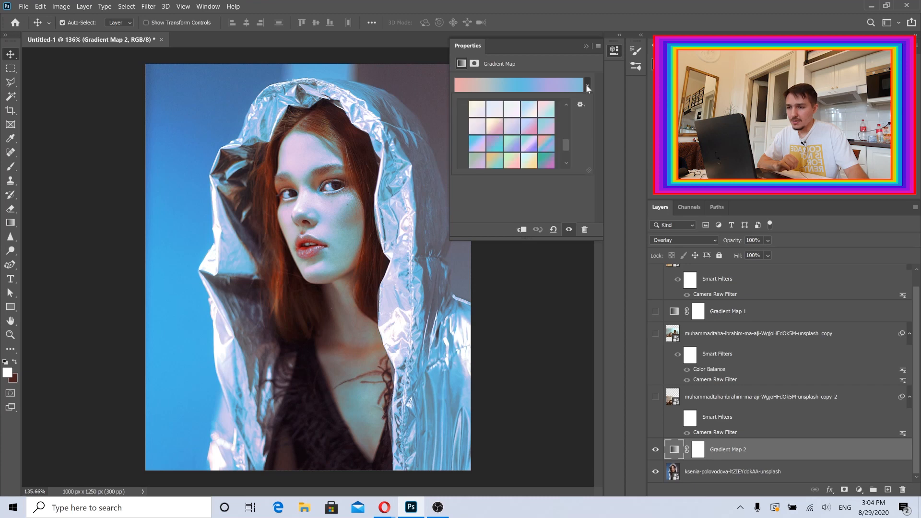
pyautogui.click(531, 128)
pyautogui.click(528, 144)
pyautogui.click(511, 146)
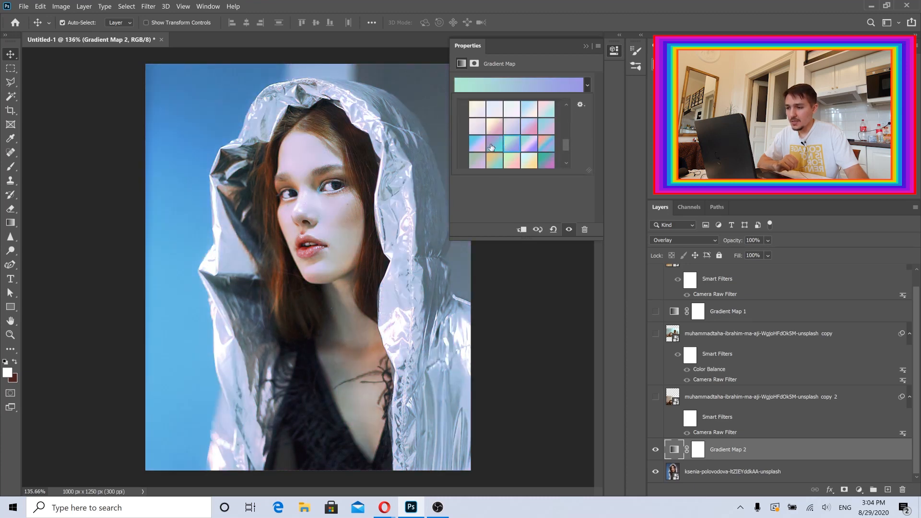
pyautogui.click(491, 147)
pyautogui.click(477, 143)
pyautogui.click(478, 162)
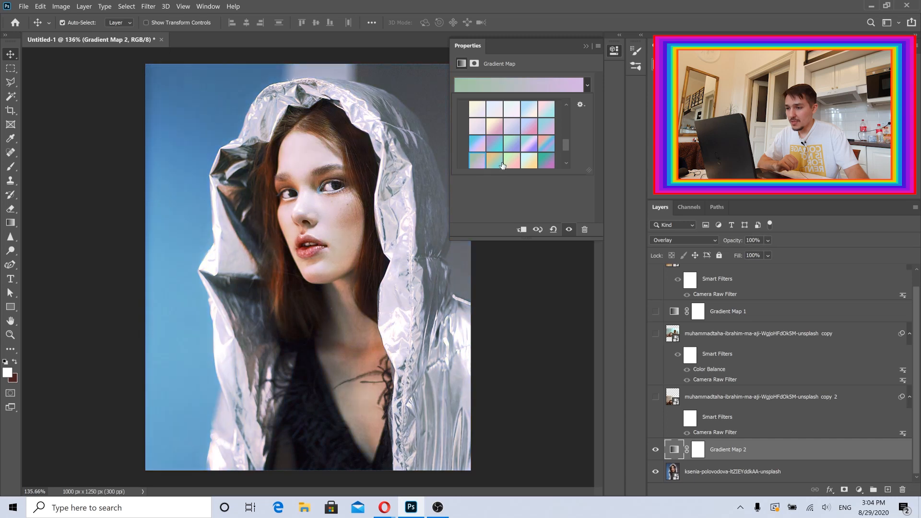
pyautogui.click(502, 166)
pyautogui.click(528, 164)
pyautogui.click(549, 162)
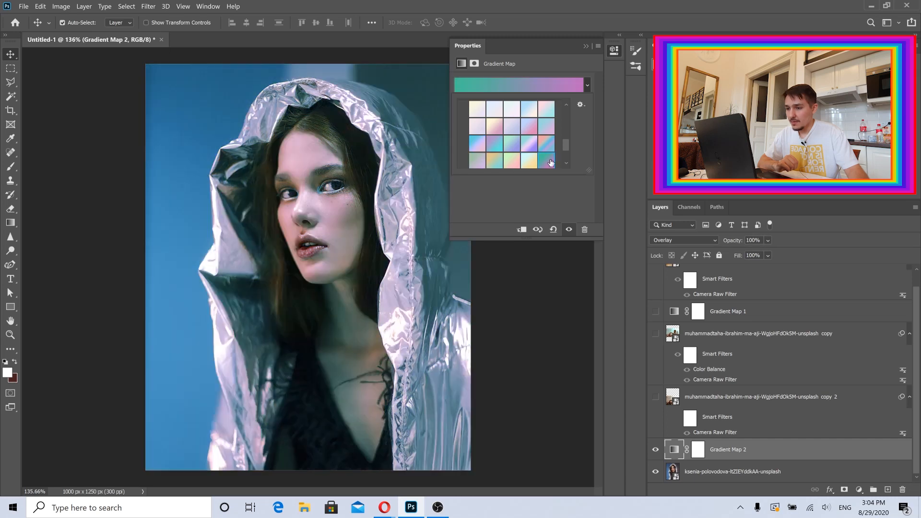
pyautogui.click(512, 109)
pyautogui.click(529, 109)
pyautogui.click(546, 109)
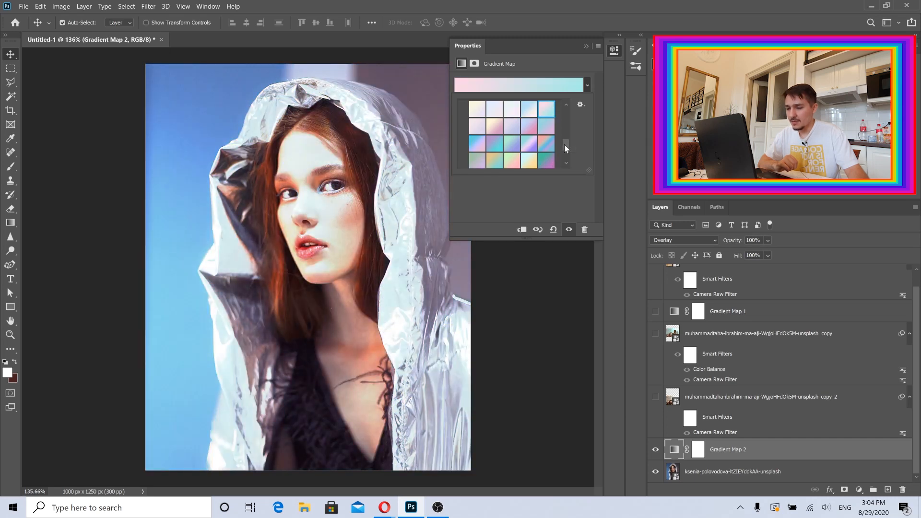
pyautogui.scroll(-3, 564, 145)
pyautogui.click(495, 141)
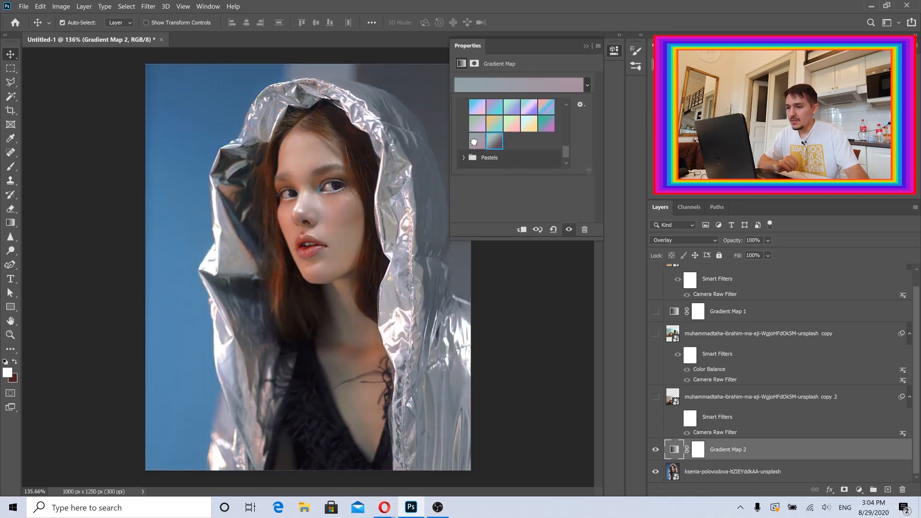
pyautogui.click(474, 142)
pyautogui.click(495, 124)
pyautogui.scroll(2, 490, 118)
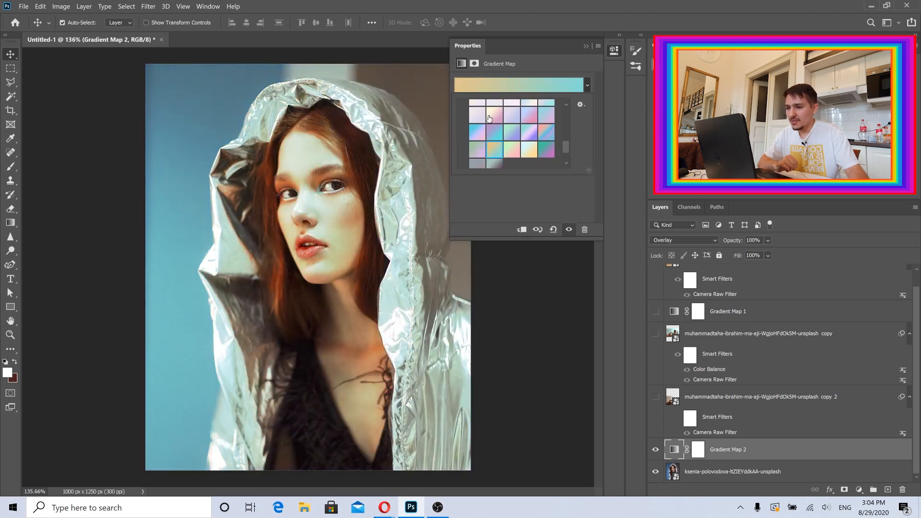
pyautogui.click(477, 115)
pyautogui.click(494, 116)
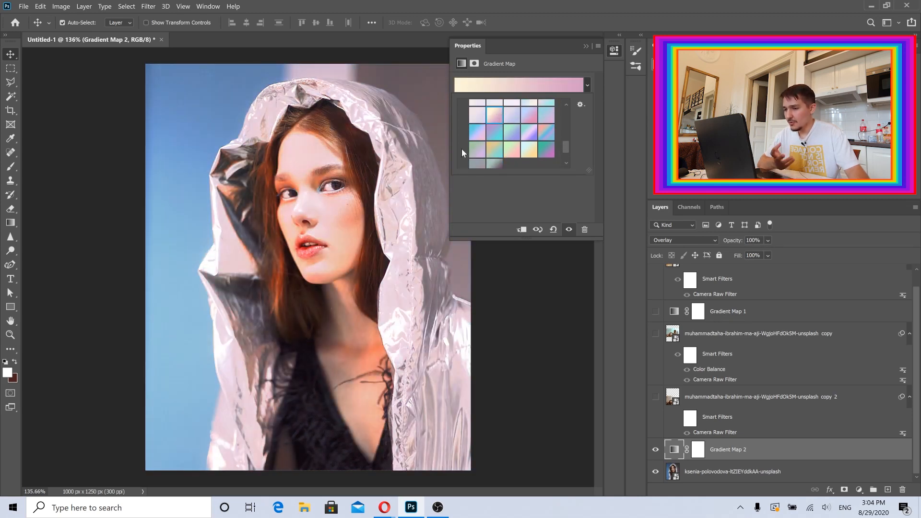
pyautogui.scroll(2, 504, 134)
pyautogui.click(512, 123)
pyautogui.click(529, 123)
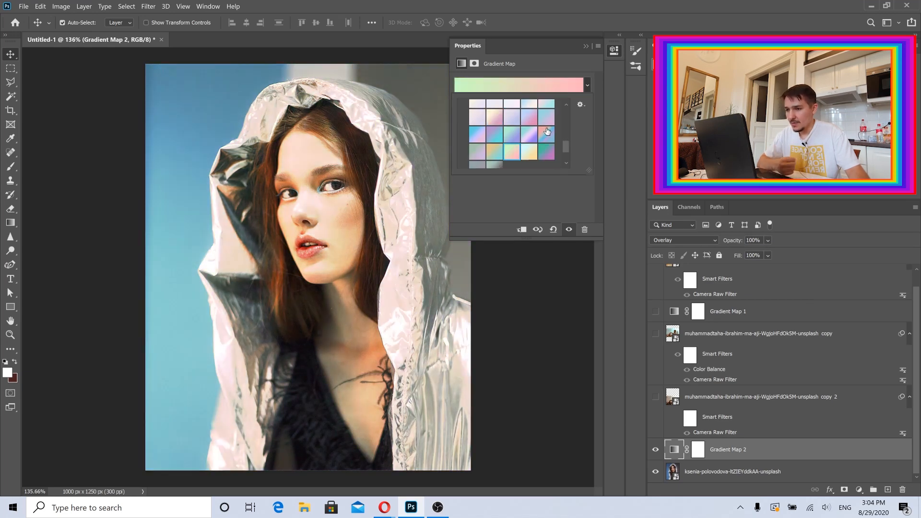
pyautogui.click(546, 119)
pyautogui.click(530, 118)
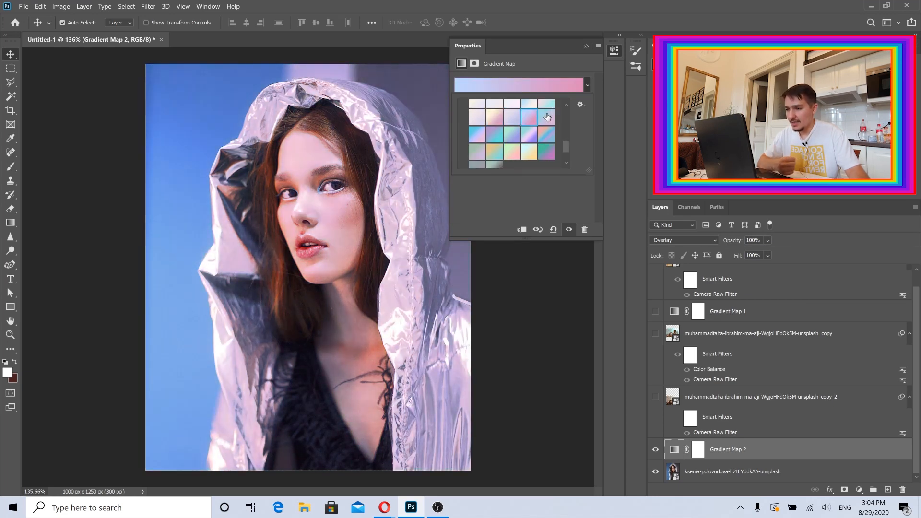
pyautogui.click(550, 116)
pyautogui.click(581, 65)
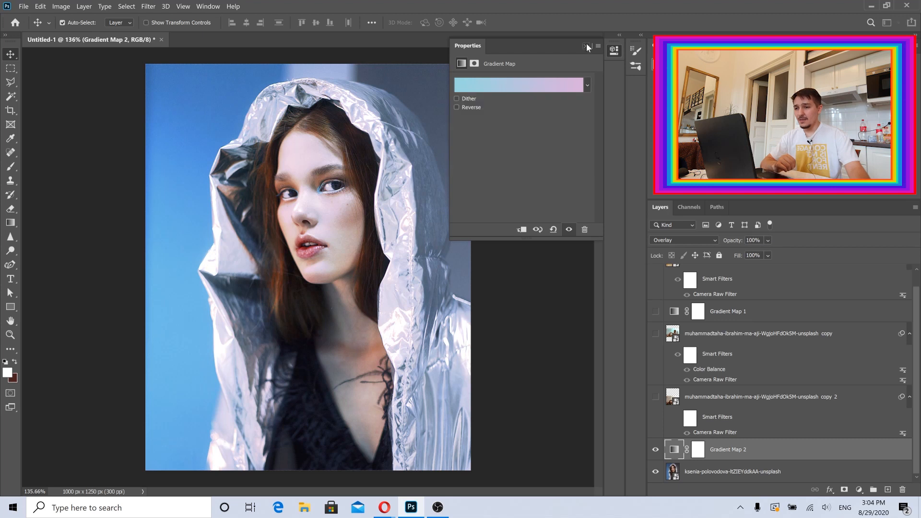
pyautogui.click(585, 47)
# Hide Gradient Map 2 and open the Camera Raw Filter on the portrait layer.
pyautogui.click(656, 450)
pyautogui.click(706, 471)
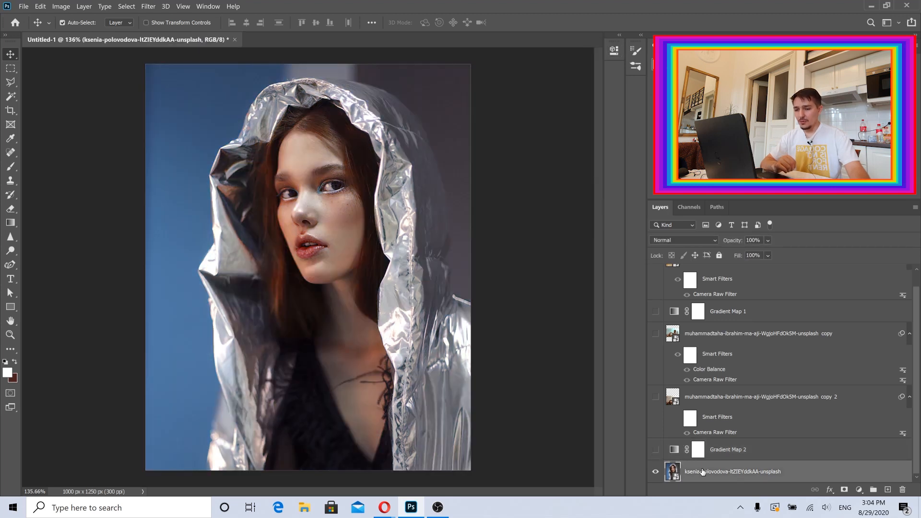
pyautogui.click(149, 7)
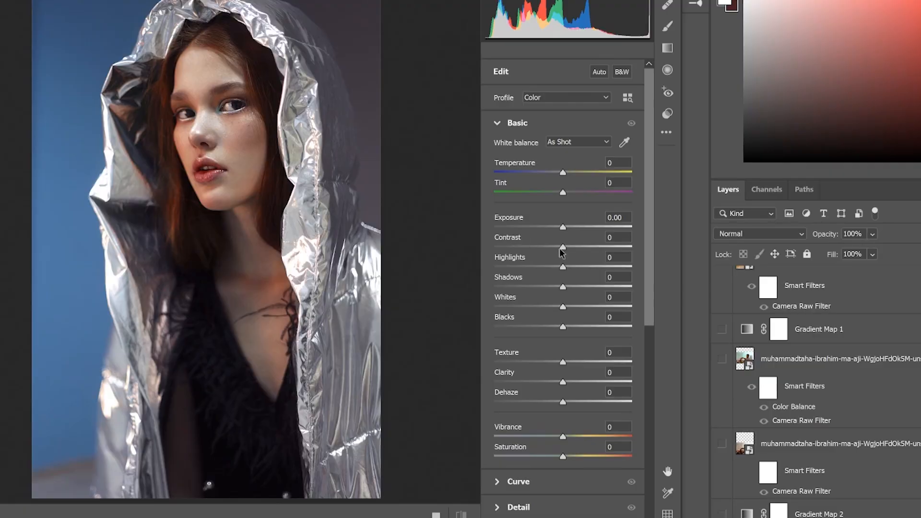
# Set Contrast -100, Dehaze +57, Exposure +1.00, Blacks +18, Shadows +34, Texture +52 and Vibrance +57.
pyautogui.moveTo(563, 248); pyautogui.dragTo(470, 253)
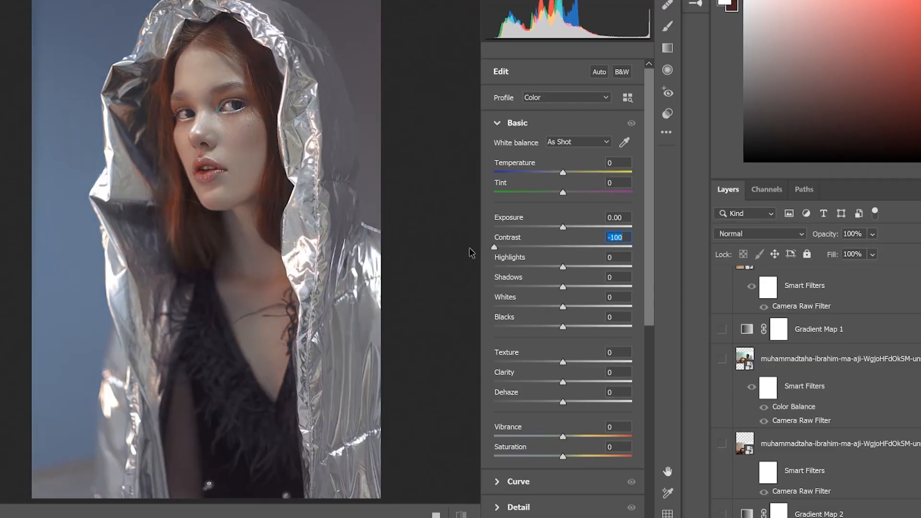
pyautogui.moveTo(588, 405); pyautogui.dragTo(609, 401)
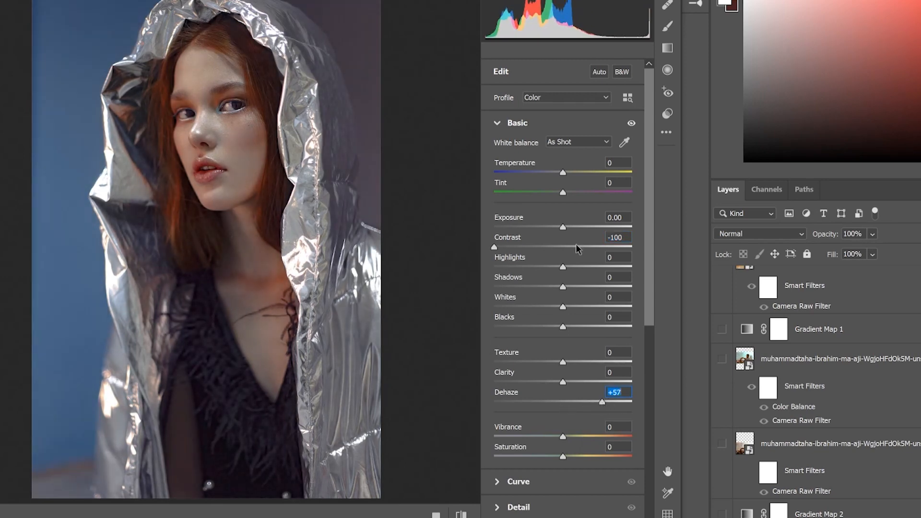
pyautogui.moveTo(563, 227); pyautogui.dragTo(576, 226)
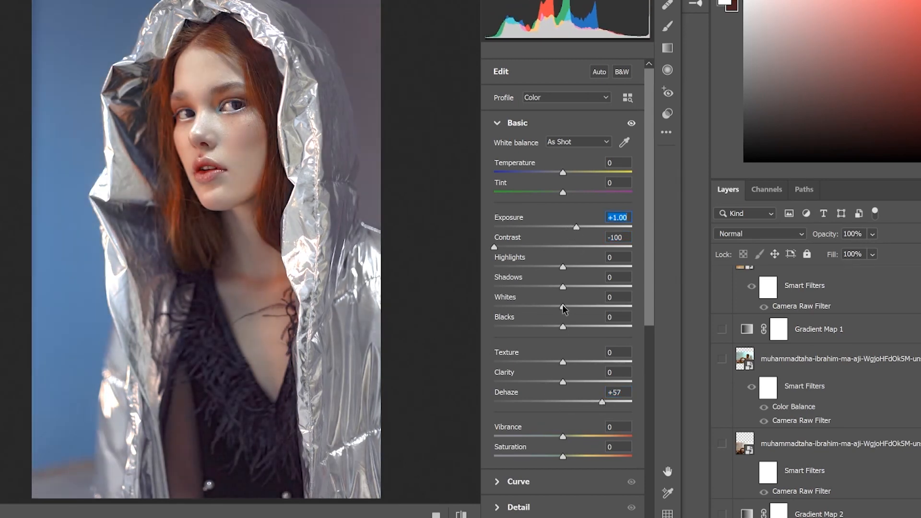
pyautogui.moveTo(563, 326); pyautogui.dragTo(576, 327)
pyautogui.moveTo(563, 287); pyautogui.dragTo(589, 287)
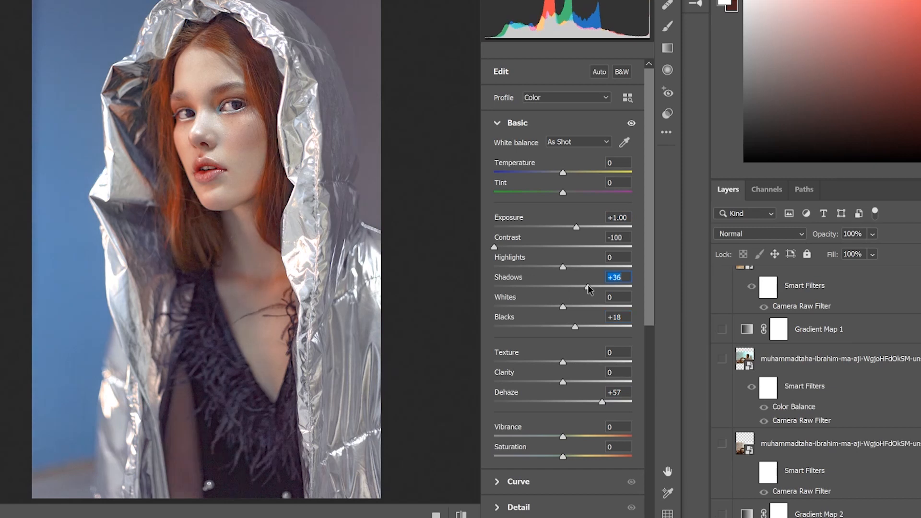
pyautogui.moveTo(563, 362); pyautogui.dragTo(600, 358)
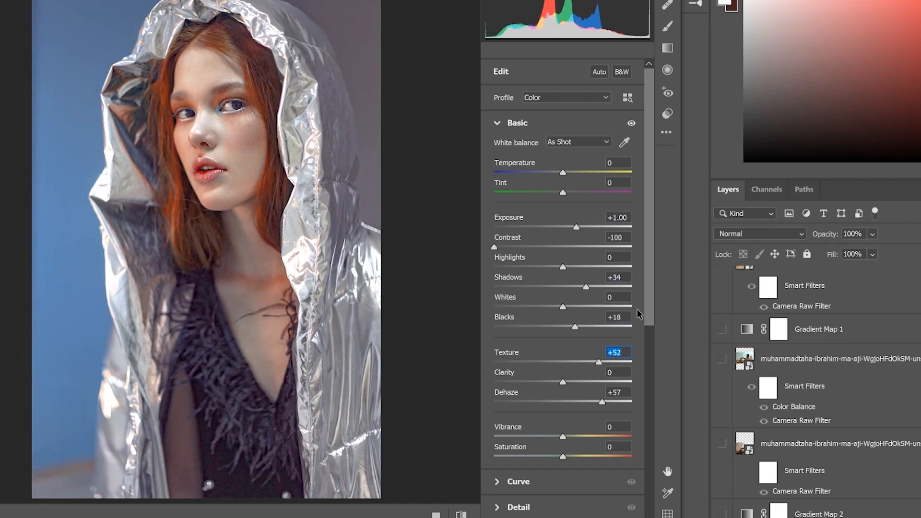
pyautogui.moveTo(574, 438); pyautogui.dragTo(596, 438)
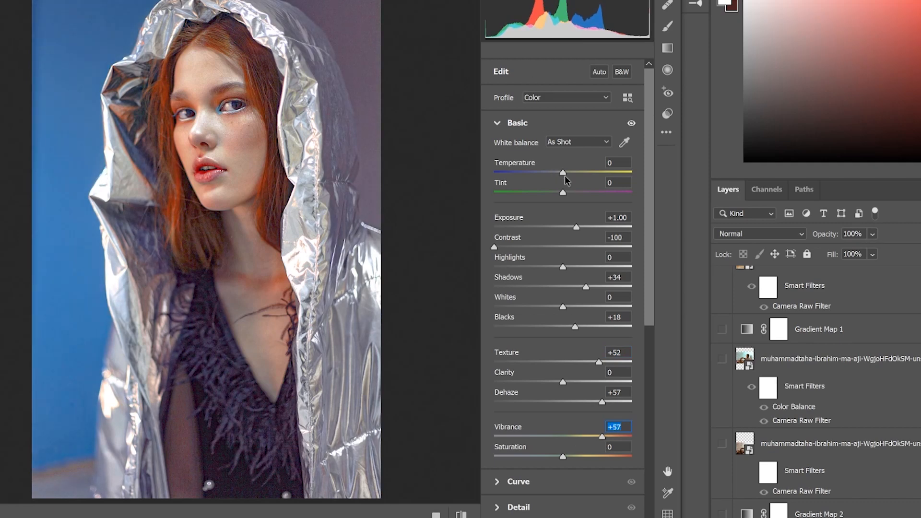
# In the Color Mixer Hue settings, set Reds -100, Oranges -22 and Blues -100, with small tweaks to the other colors.
pyautogui.moveTo(565, 180); pyautogui.dragTo(579, 196)
pyautogui.scroll(-5, 594, 336)
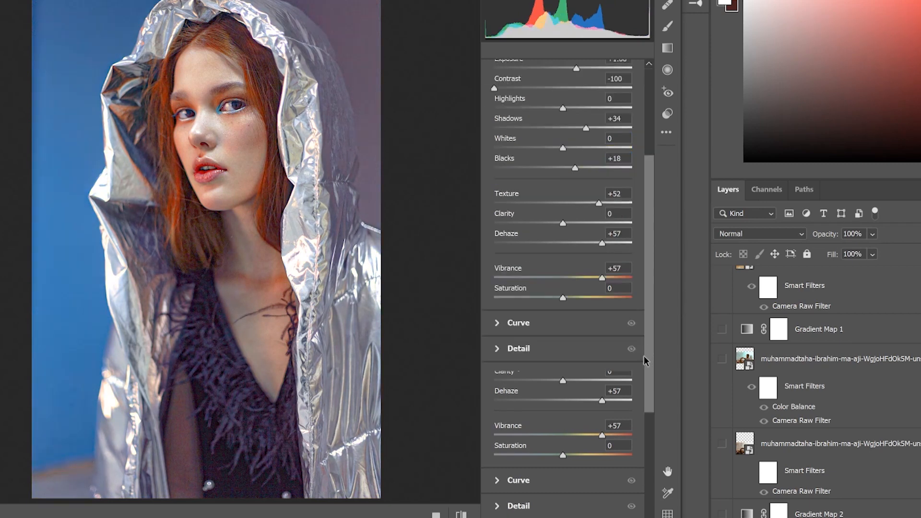
pyautogui.moveTo(564, 274); pyautogui.dragTo(472, 276)
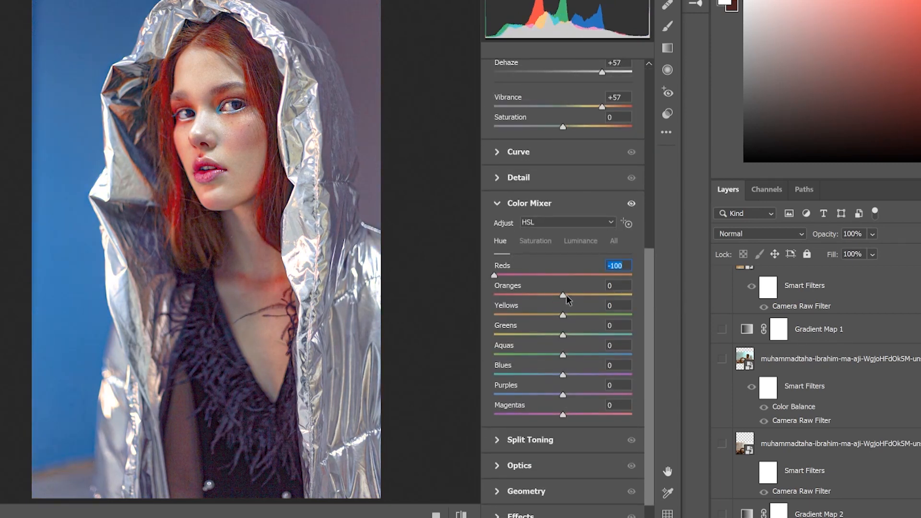
pyautogui.moveTo(566, 294); pyautogui.dragTo(628, 315)
pyautogui.moveTo(565, 338); pyautogui.dragTo(501, 326)
pyautogui.moveTo(564, 355); pyautogui.dragTo(411, 365)
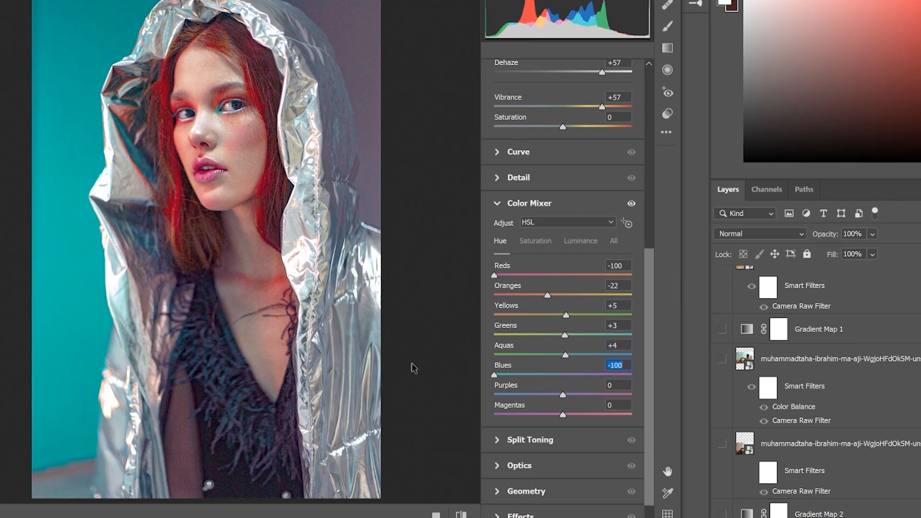
pyautogui.moveTo(565, 397); pyautogui.dragTo(742, 416)
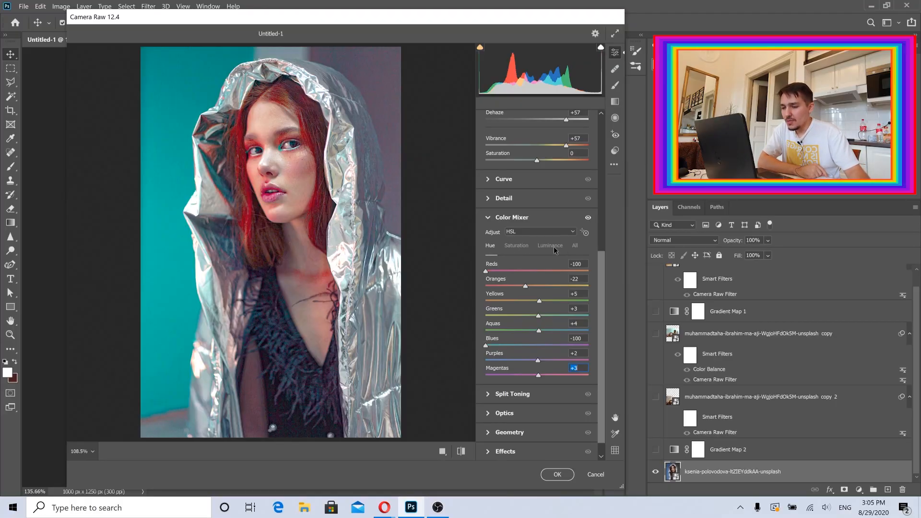
# In the Color Mixer Saturation settings, set Oranges +51 and Blues +33, leaving Reds near zero.
pyautogui.click(518, 246)
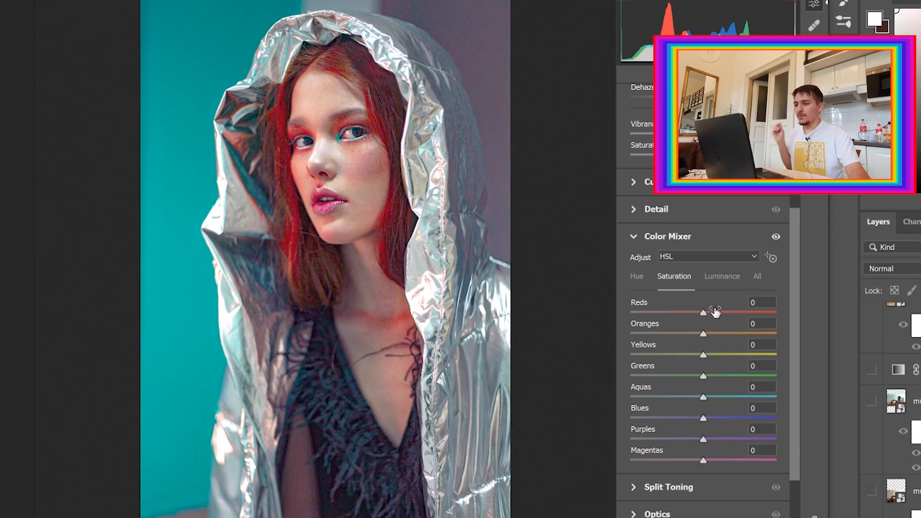
pyautogui.moveTo(704, 313); pyautogui.dragTo(590, 327)
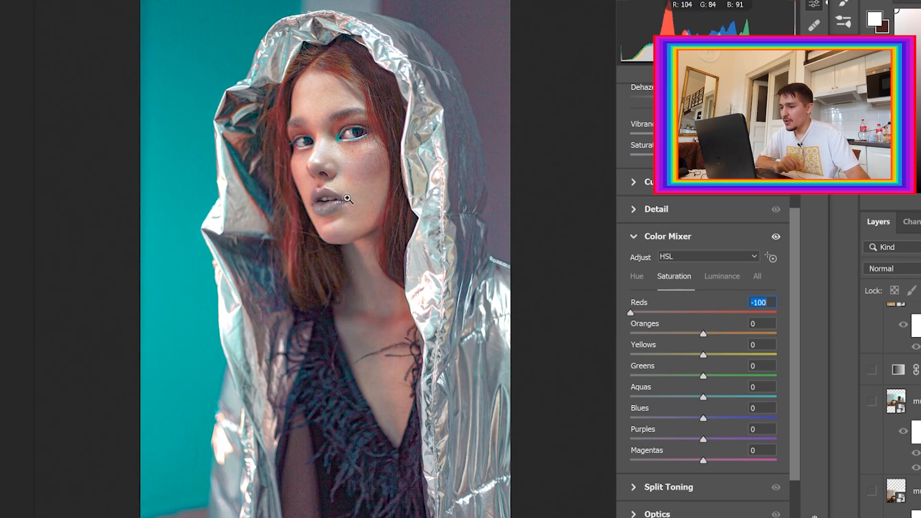
pyautogui.click(706, 312)
pyautogui.moveTo(704, 312); pyautogui.dragTo(778, 354)
pyautogui.moveTo(701, 356); pyautogui.dragTo(648, 418)
pyautogui.moveTo(704, 421); pyautogui.dragTo(727, 422)
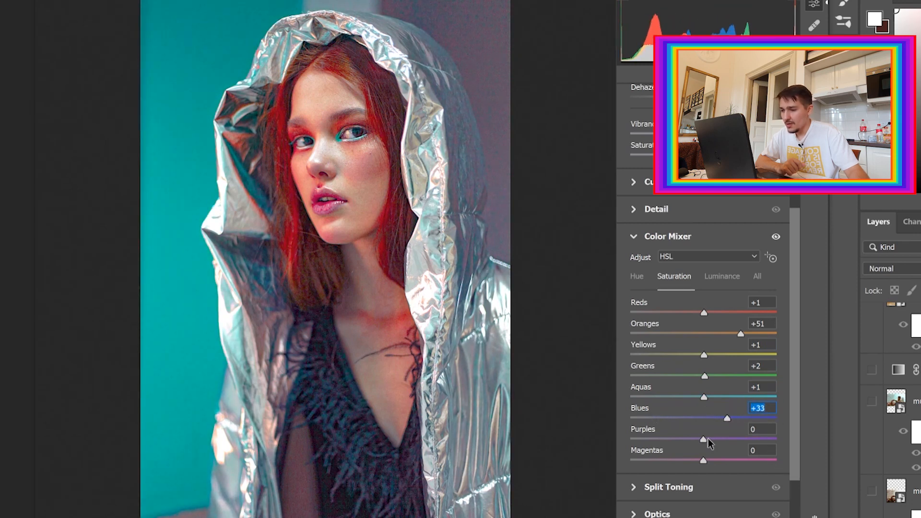
# Try lowering Reds luminance in the Color Mixer, restore it, and apply the Camera Raw Filter.
pyautogui.click(719, 278)
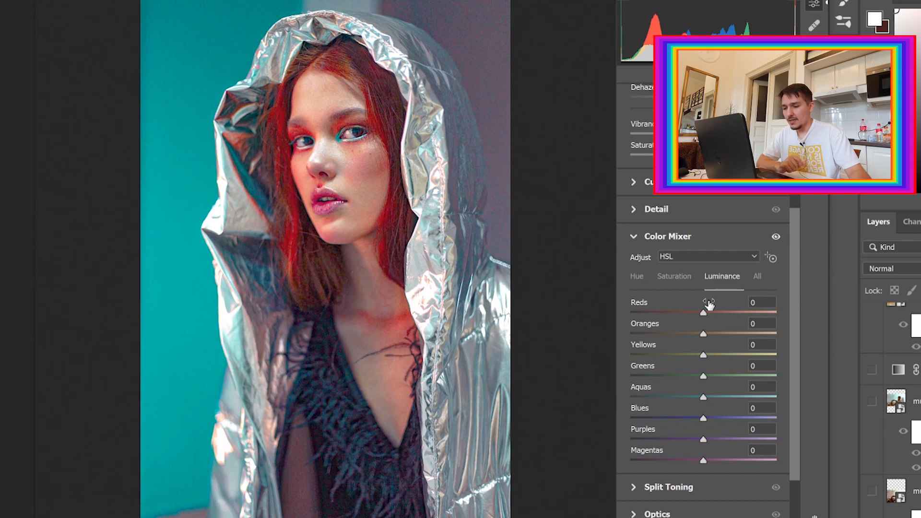
pyautogui.moveTo(701, 317); pyautogui.dragTo(623, 295)
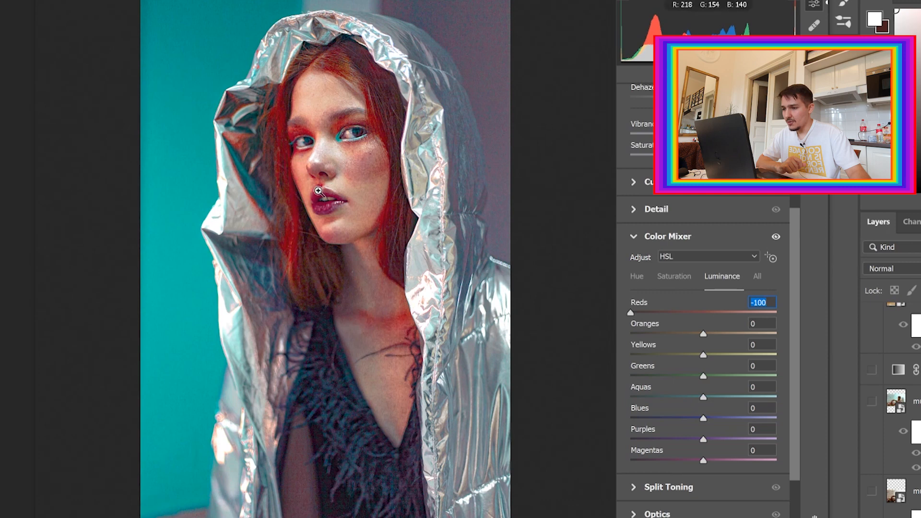
pyautogui.moveTo(718, 312); pyautogui.dragTo(706, 329)
pyautogui.moveTo(703, 397)
pyautogui.mouseDown()
pyautogui.moveTo(766, 403)
pyautogui.moveTo(704, 406)
pyautogui.moveTo(771, 422)
pyautogui.moveTo(672, 413)
pyautogui.moveTo(702, 416)
pyautogui.mouseUp()
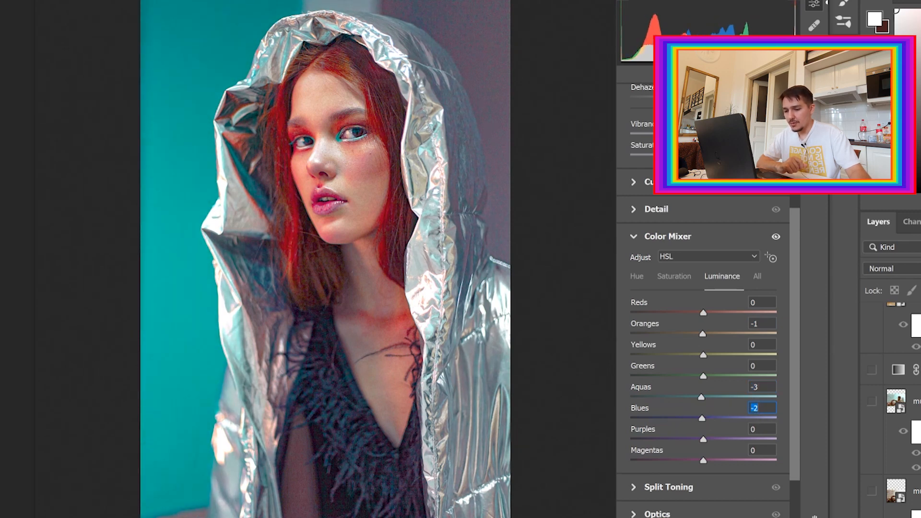
pyautogui.press('Return')
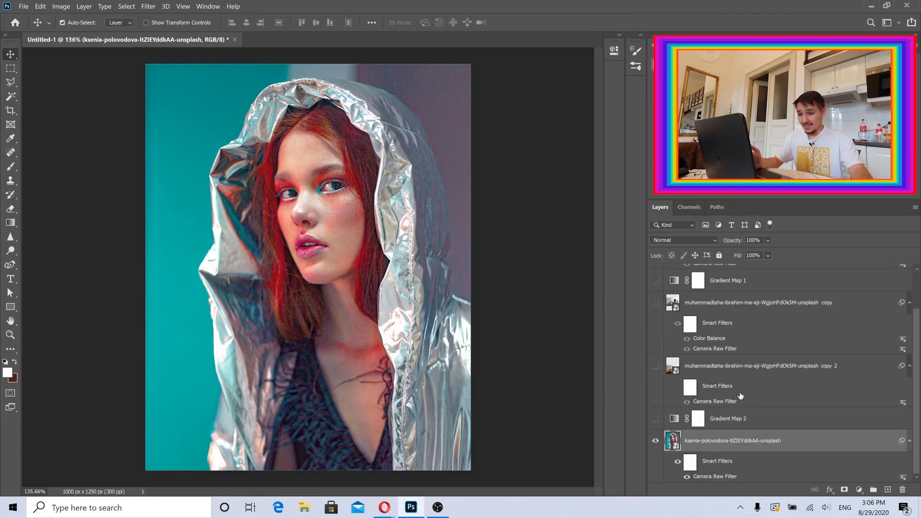
# Toggle the portrait layer's Camera Raw Filter off and on to compare before and after.
pyautogui.click(678, 463)
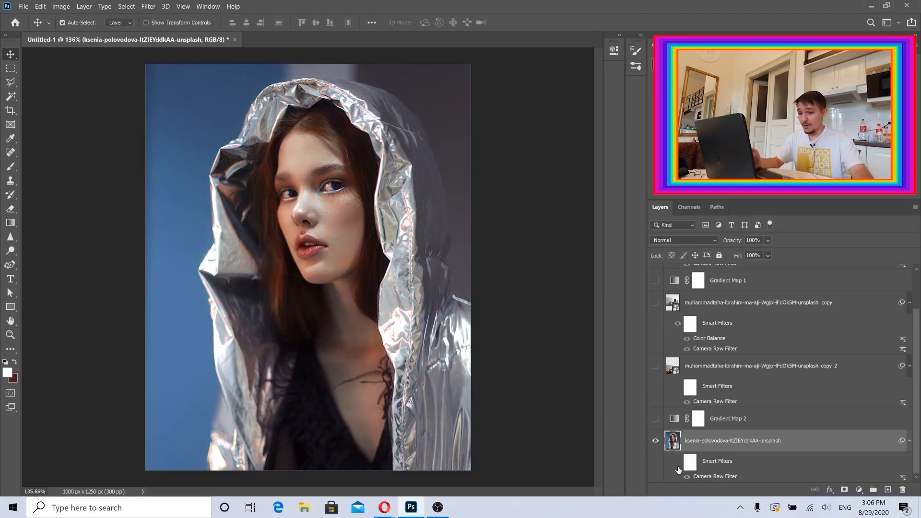
pyautogui.click(677, 463)
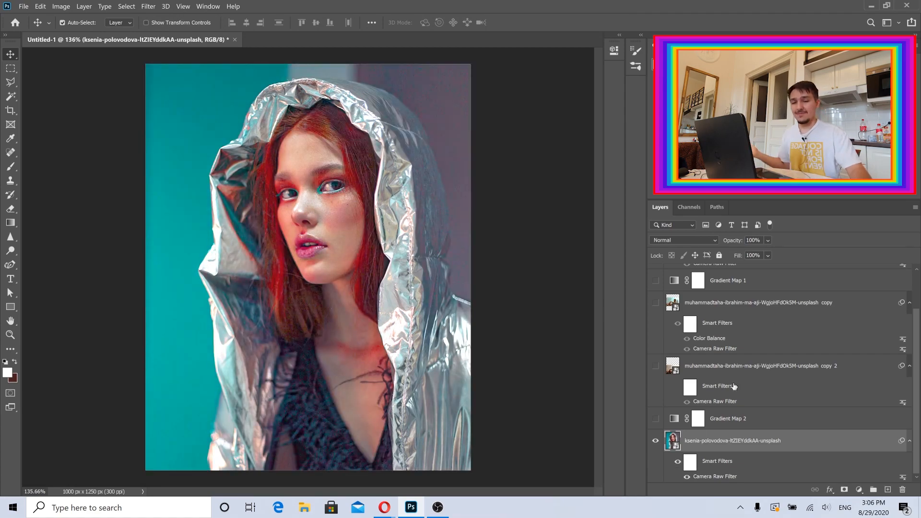